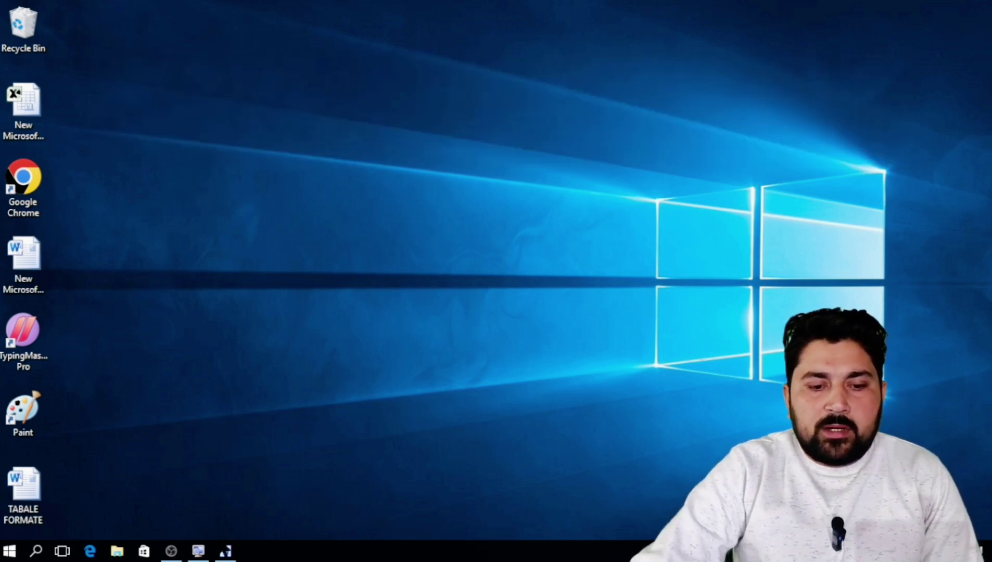
# Bring the Word window with the blank Document1 up from the taskbar
pyautogui.click(226, 551)
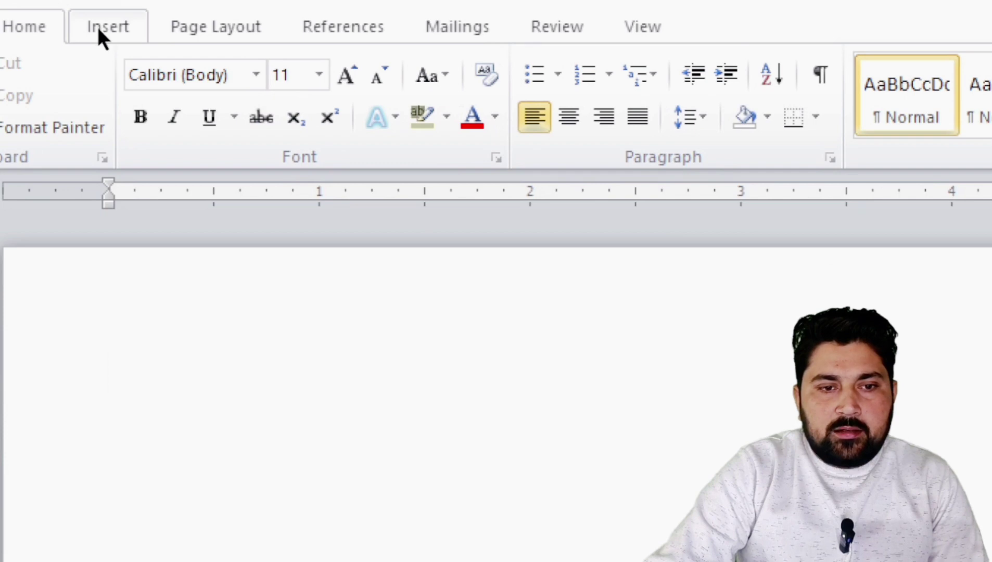
# Switch the ribbon to the Insert commands
pyautogui.click(98, 26)
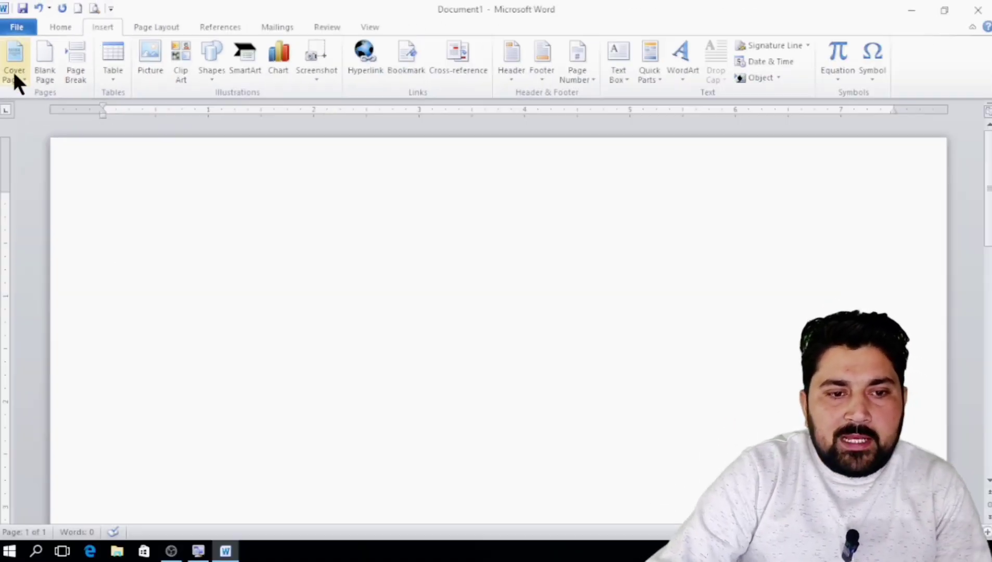
pyautogui.moveTo(15, 63)
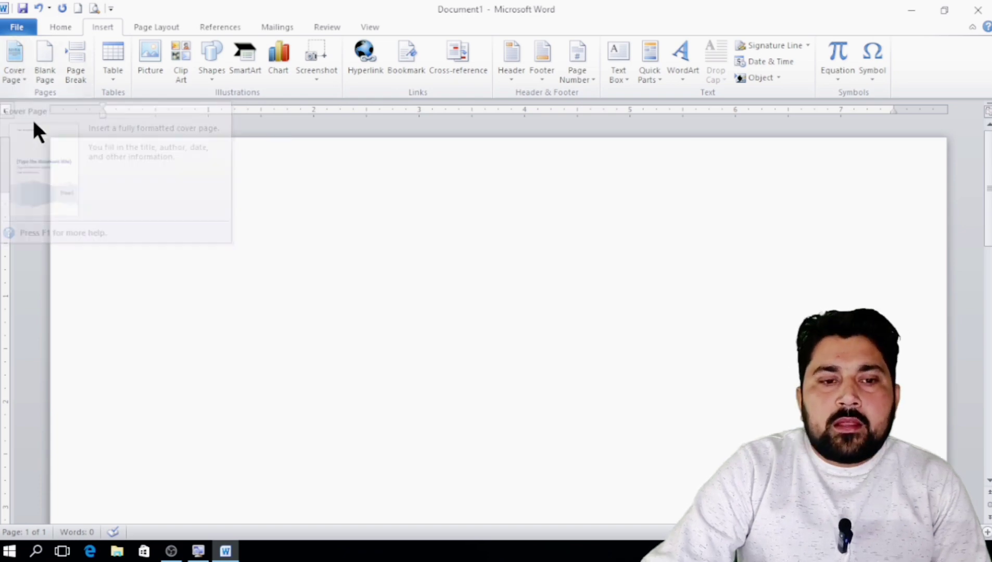
# Open the Cover Page gallery and browse from Alphabet down to the Tiles design
pyautogui.click(19, 75)
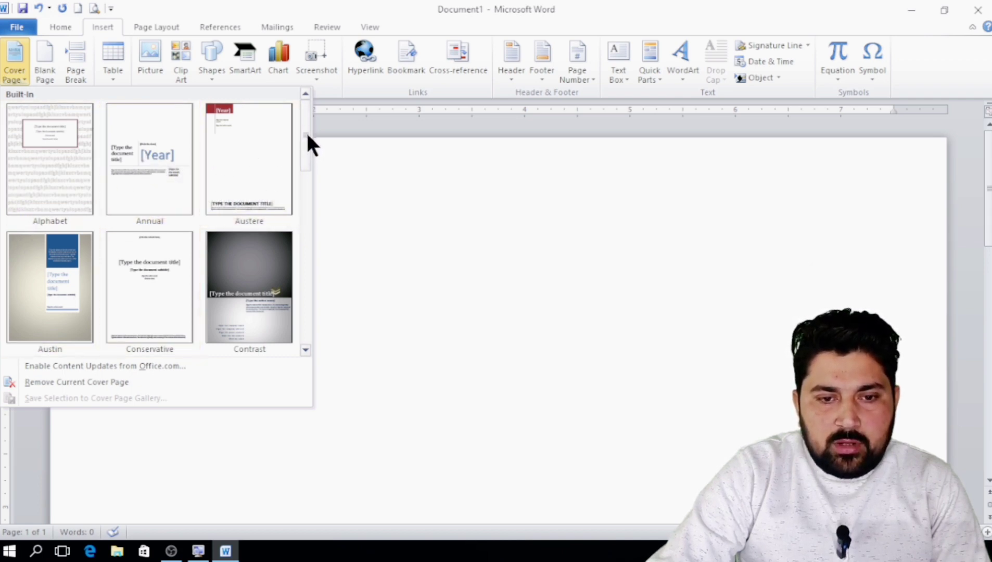
pyautogui.moveTo(307, 136); pyautogui.dragTo(306, 176)
pyautogui.scroll(-1, 306, 202)
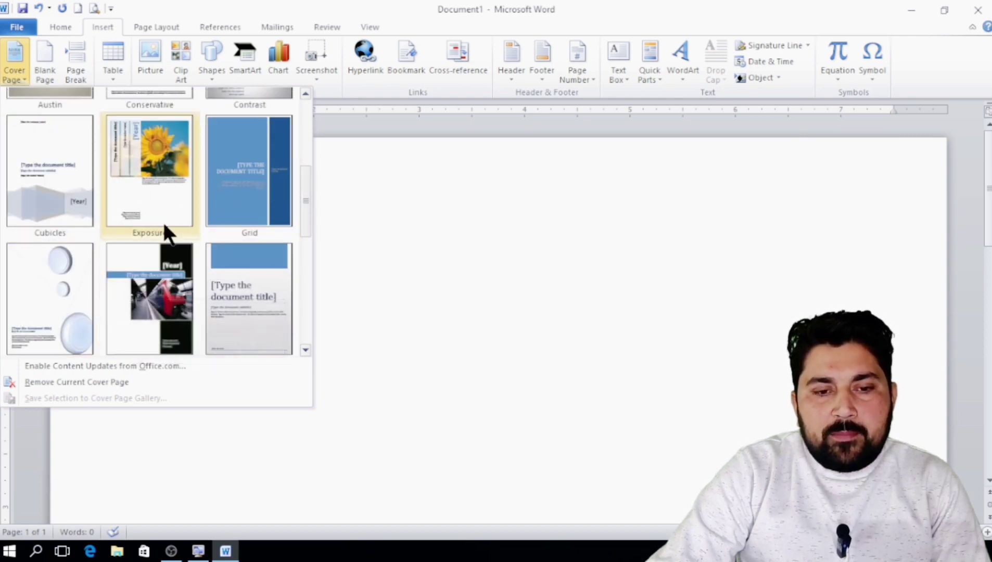
pyautogui.moveTo(308, 182); pyautogui.dragTo(308, 196)
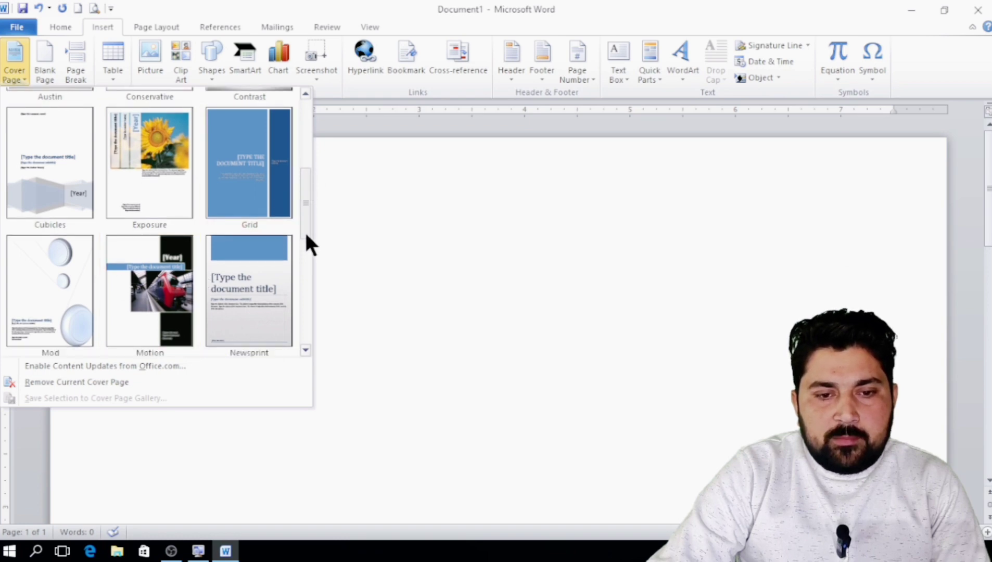
pyautogui.moveTo(306, 236); pyautogui.dragTo(305, 277)
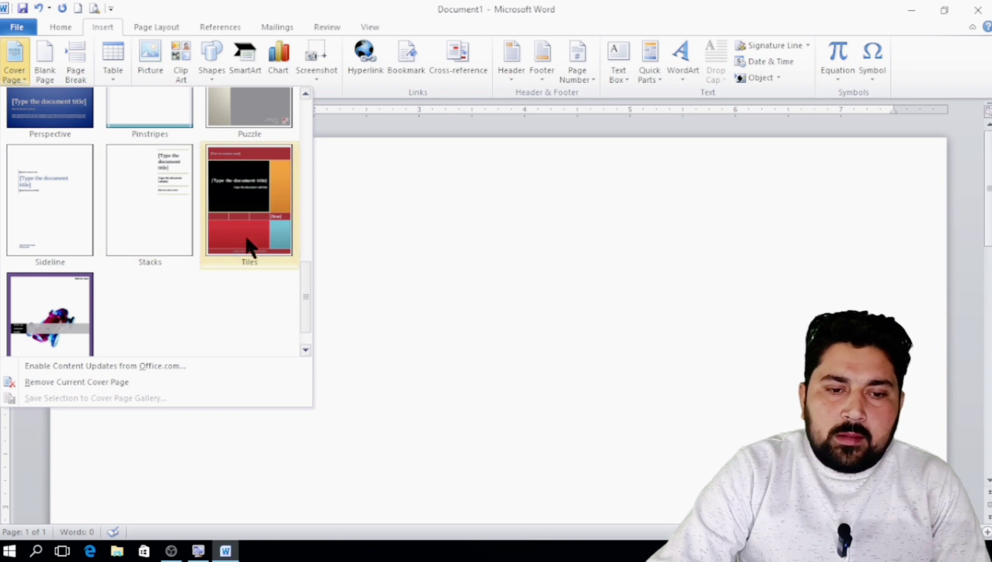
# Insert the Tiles cover page, making Document1 two pages with title, subtitle and year placeholders
pyautogui.click(241, 187)
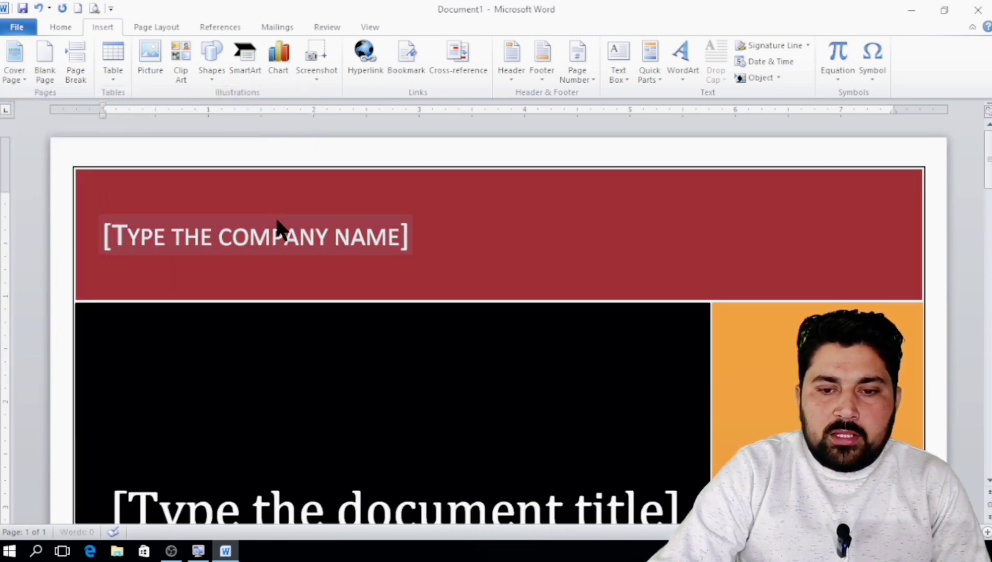
pyautogui.scroll(-1, 281, 224)
pyautogui.scroll(-3, 282, 224)
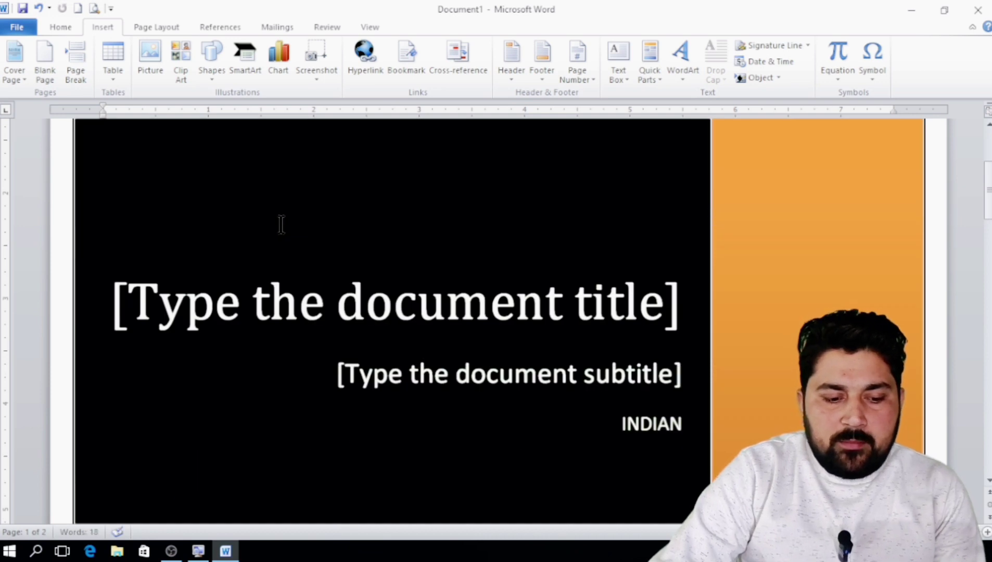
pyautogui.keyDown('ctrl'); pyautogui.scroll(2, 281, 225); pyautogui.keyUp('ctrl')
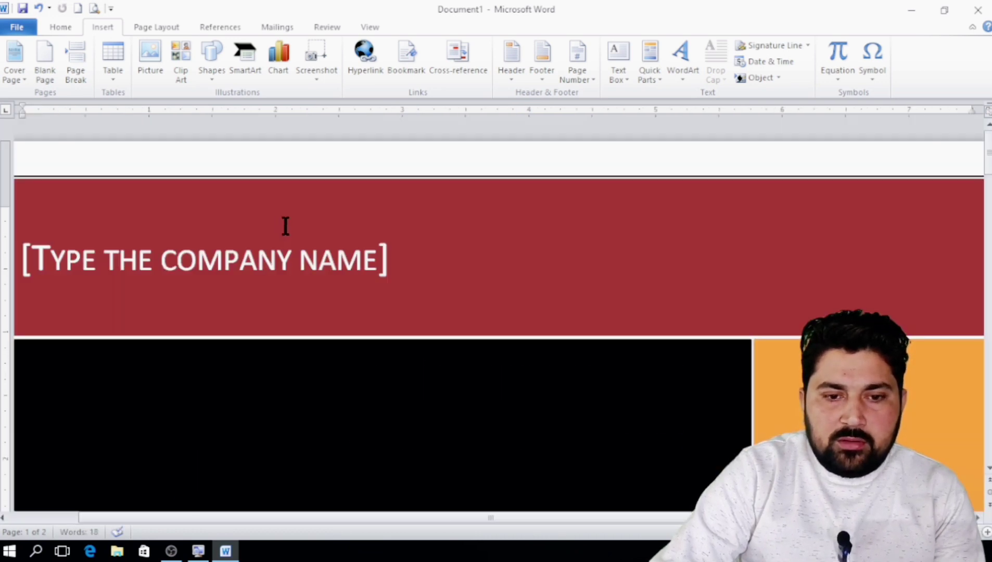
pyautogui.keyDown('ctrl'); pyautogui.scroll(-3, 285, 225); pyautogui.keyUp('ctrl')
pyautogui.keyDown('ctrl'); pyautogui.scroll(-4, 285, 226); pyautogui.keyUp('ctrl')
pyautogui.keyDown('ctrl'); pyautogui.scroll(-4, 285, 225); pyautogui.keyUp('ctrl')
pyautogui.keyDown('ctrl'); pyautogui.scroll(-3, 285, 226); pyautogui.keyUp('ctrl')
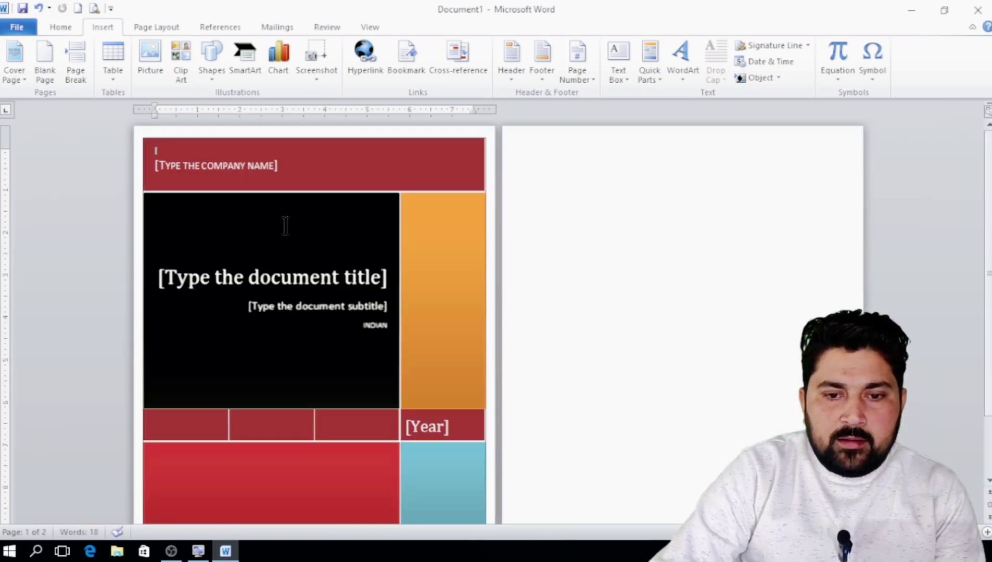
pyautogui.keyDown('ctrl'); pyautogui.scroll(-1, 285, 225); pyautogui.keyUp('ctrl')
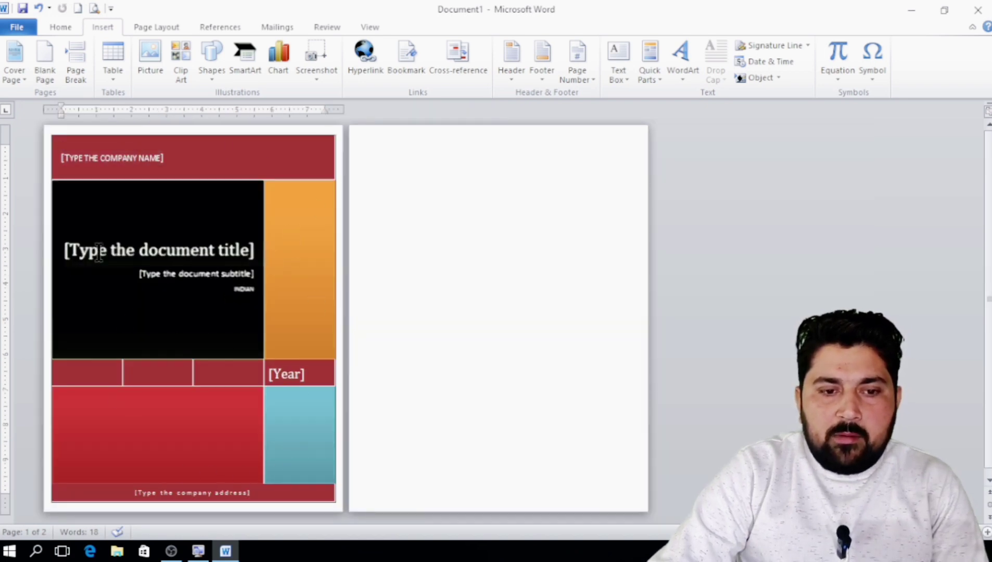
# Replace the cover page title placeholder with 'Computer Notes'
pyautogui.click(183, 251)
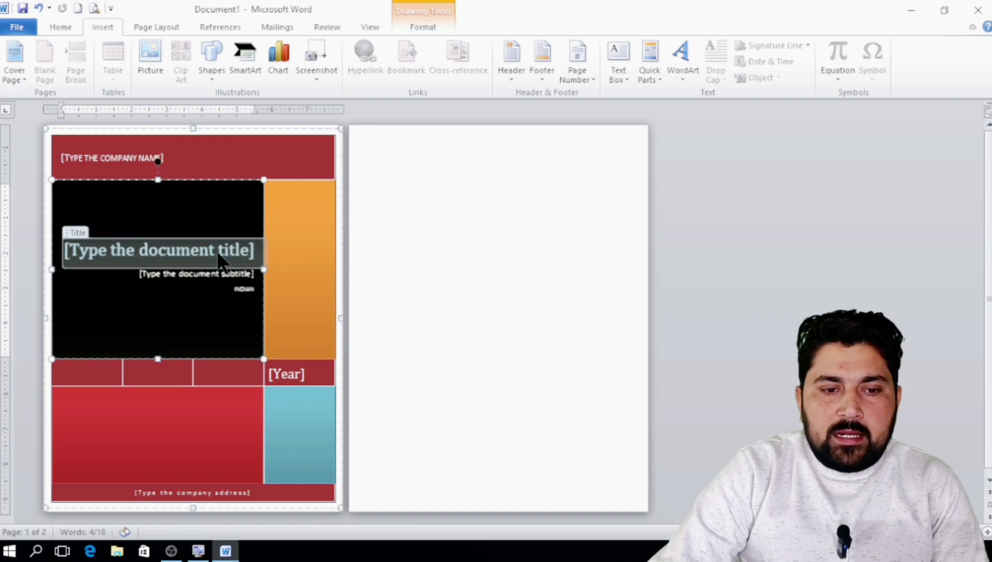
pyautogui.write('C')
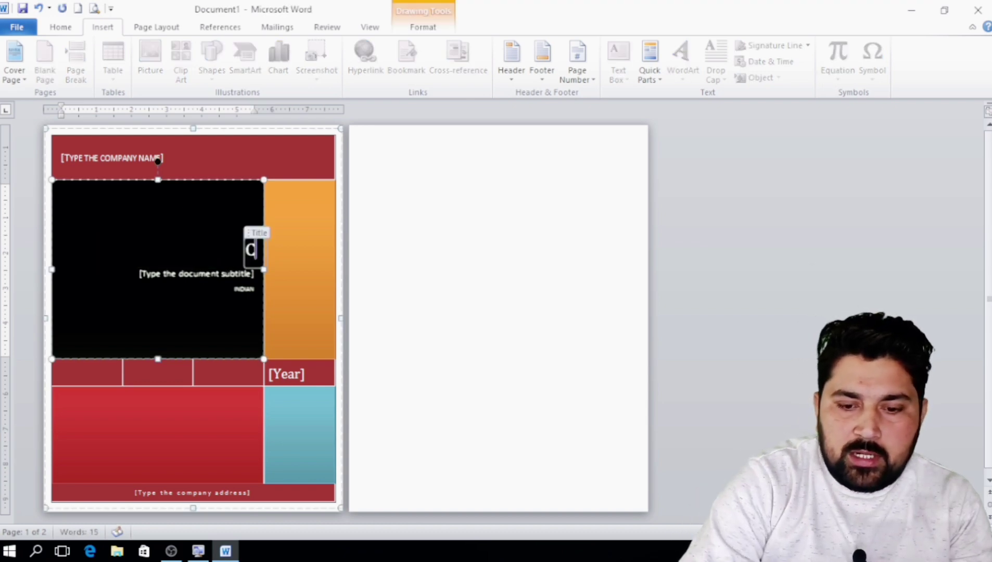
pyautogui.write('ompute')
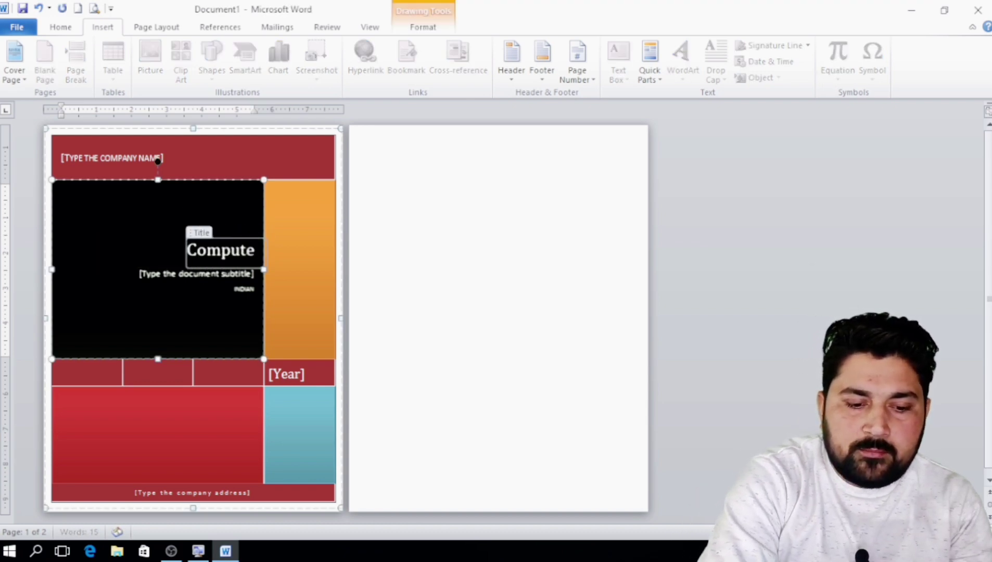
pyautogui.write('r Notes')
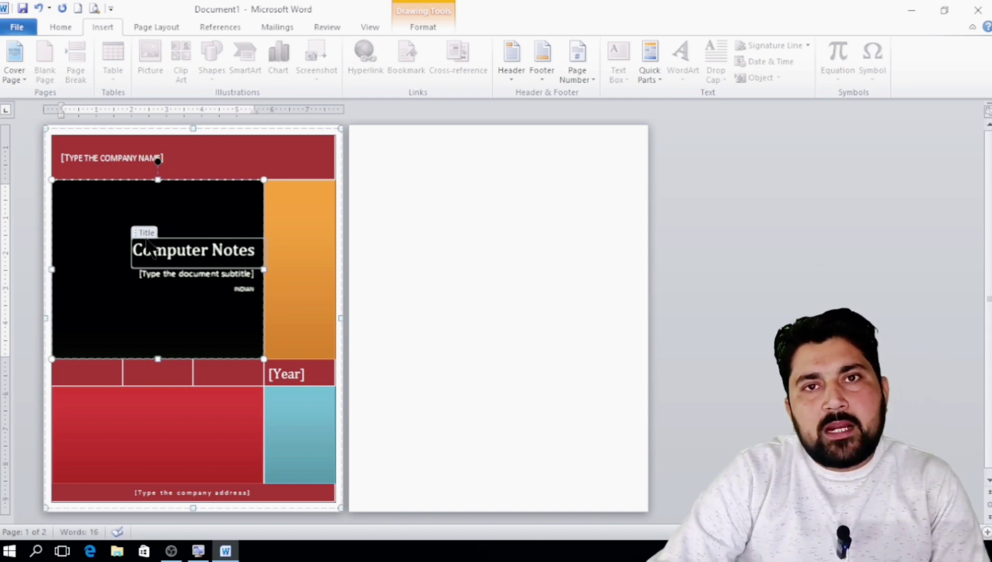
pyautogui.click(405, 239)
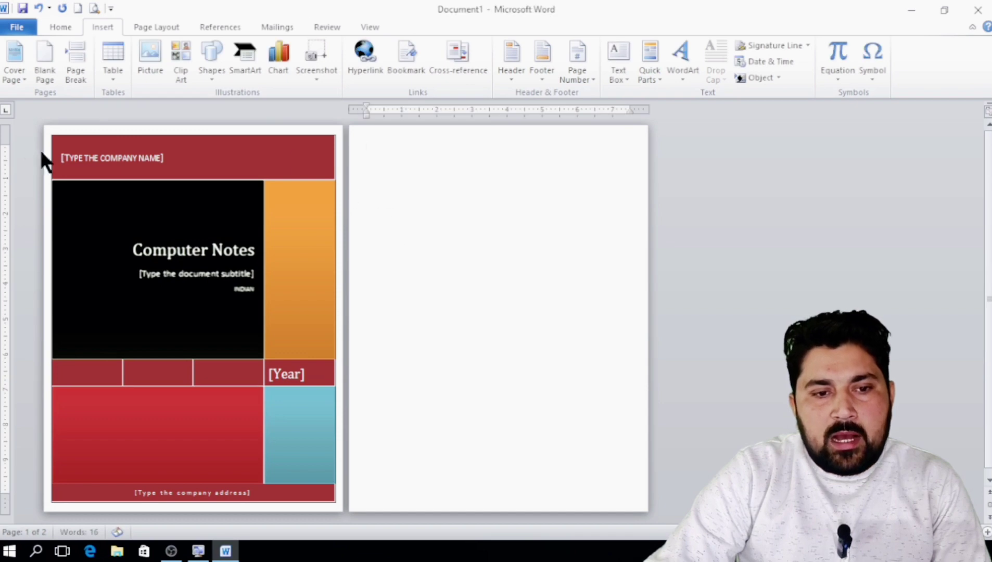
# Insert a Blank Page after the cover, bringing the document to three pages
pyautogui.click(50, 73)
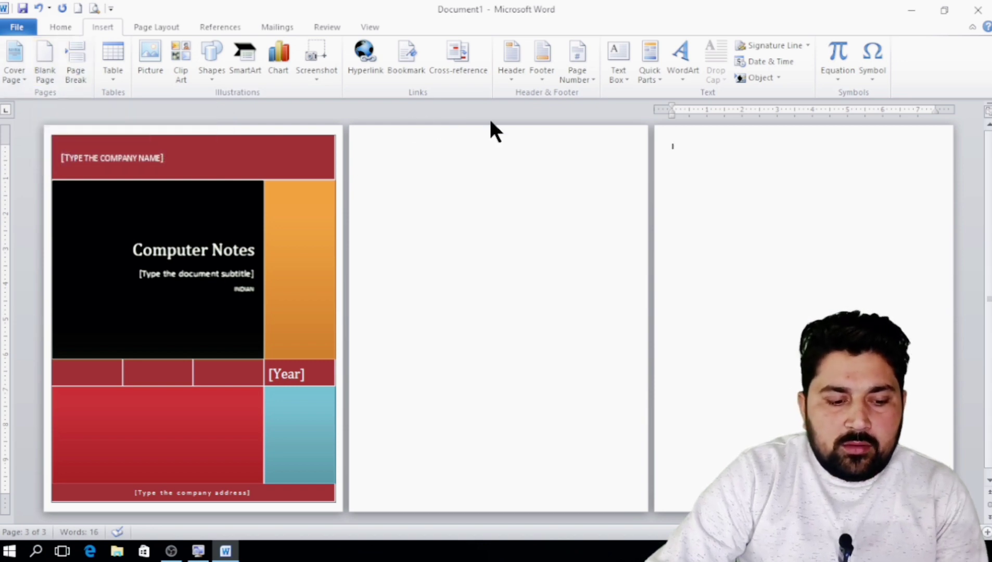
pyautogui.keyDown('ctrl'); pyautogui.scroll(5, 520, 206); pyautogui.keyUp('ctrl')
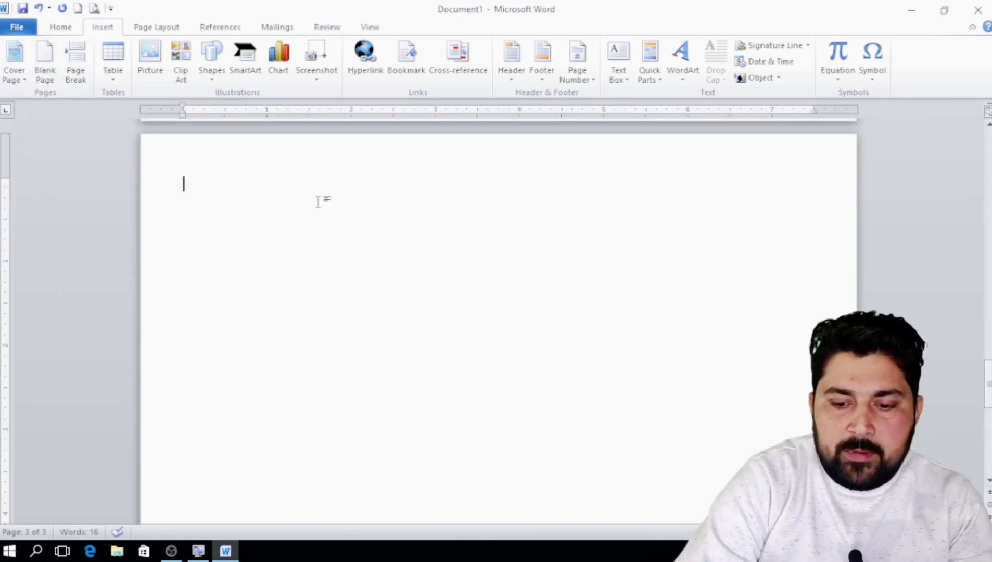
# Generate three sample paragraphs with =rand() and split the second paragraph after 'from'
pyautogui.write('=a')
pyautogui.press('BackSpace')
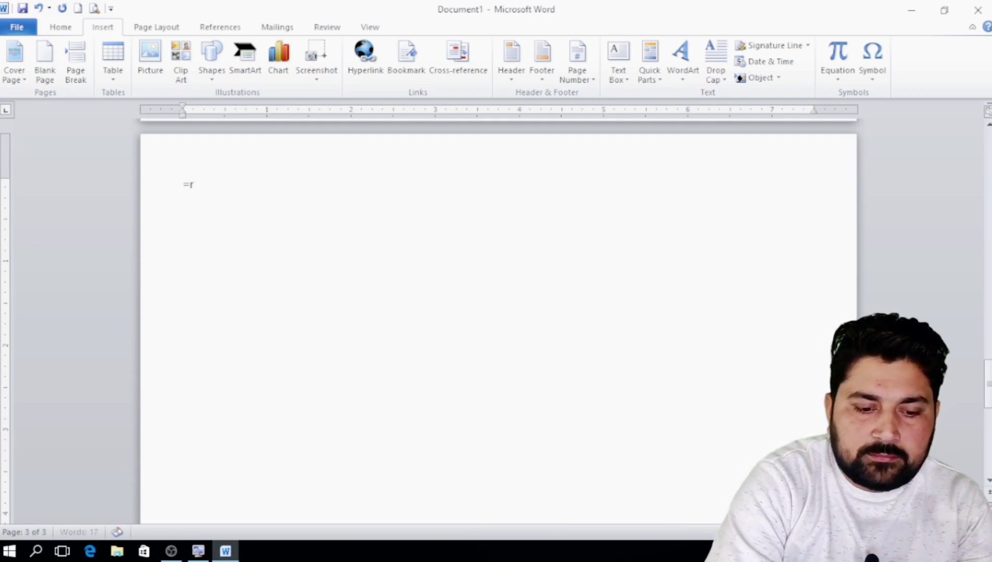
pyautogui.write('rand(')
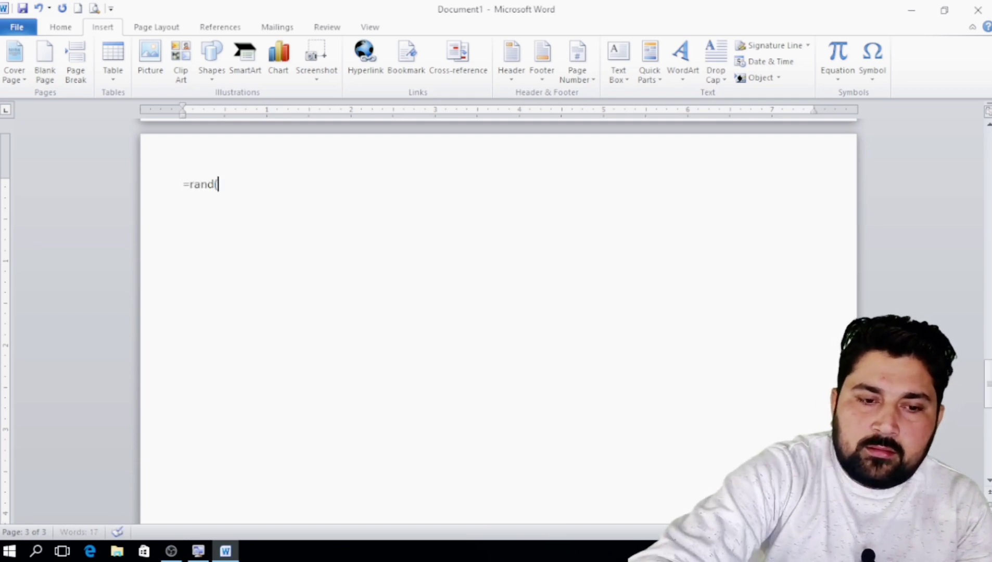
pyautogui.write(')')
pyautogui.press('Return')
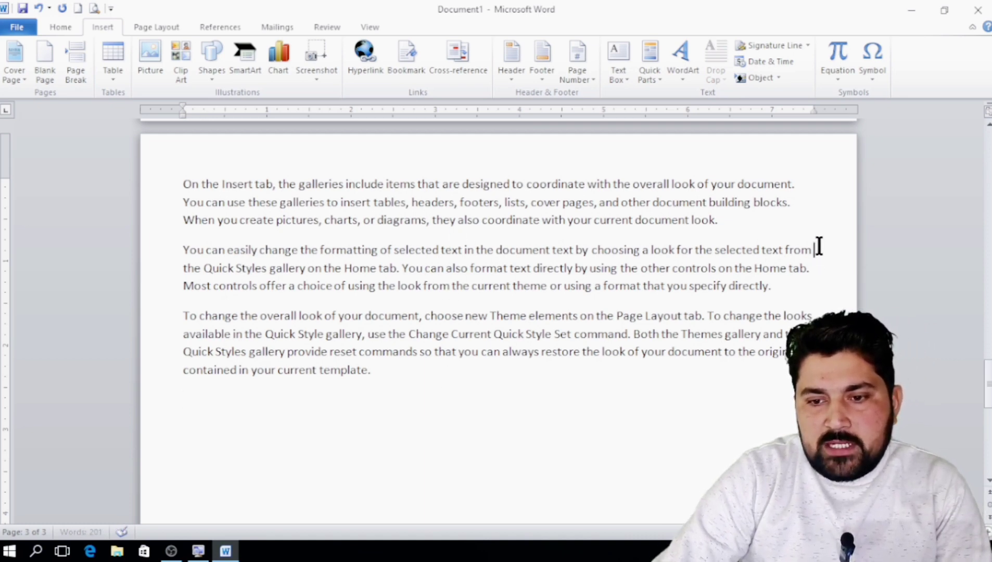
pyautogui.press('Return')
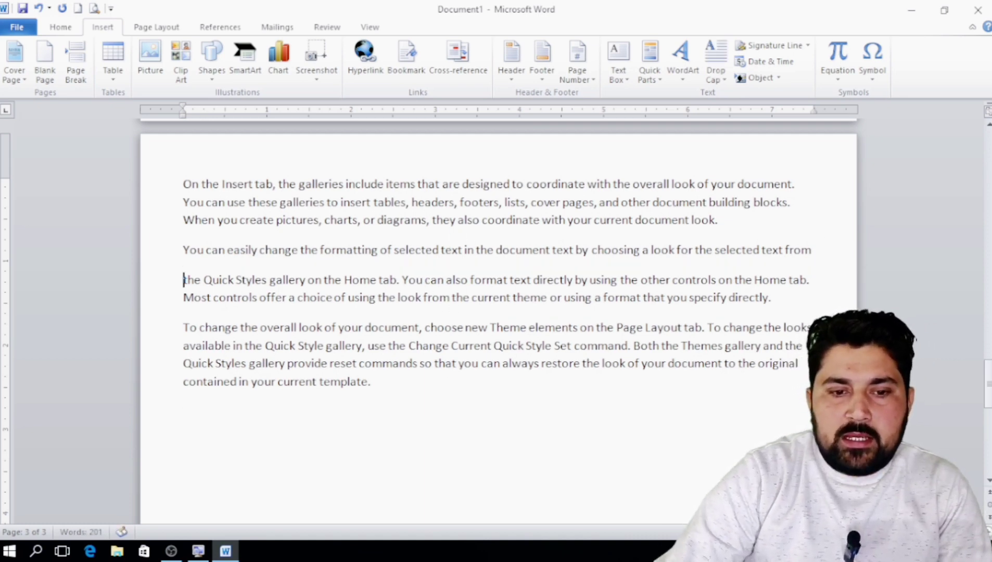
# Add a page break, then select and delete the sample paragraphs
pyautogui.click(78, 65)
pyautogui.scroll(1, 371, 195)
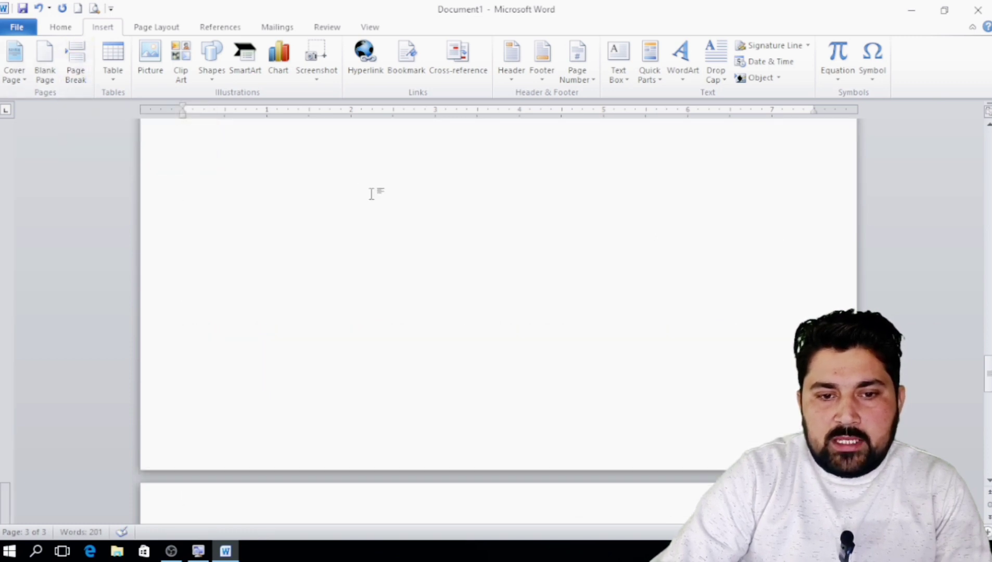
pyautogui.scroll(10, 372, 203)
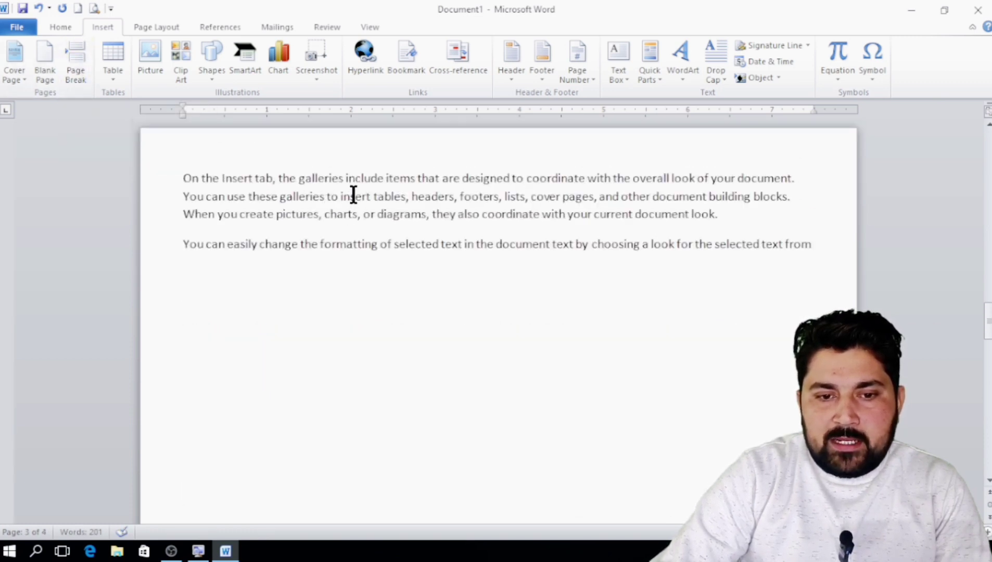
pyautogui.scroll(-5, 353, 197)
pyautogui.scroll(-7, 364, 249)
pyautogui.scroll(-3, 375, 309)
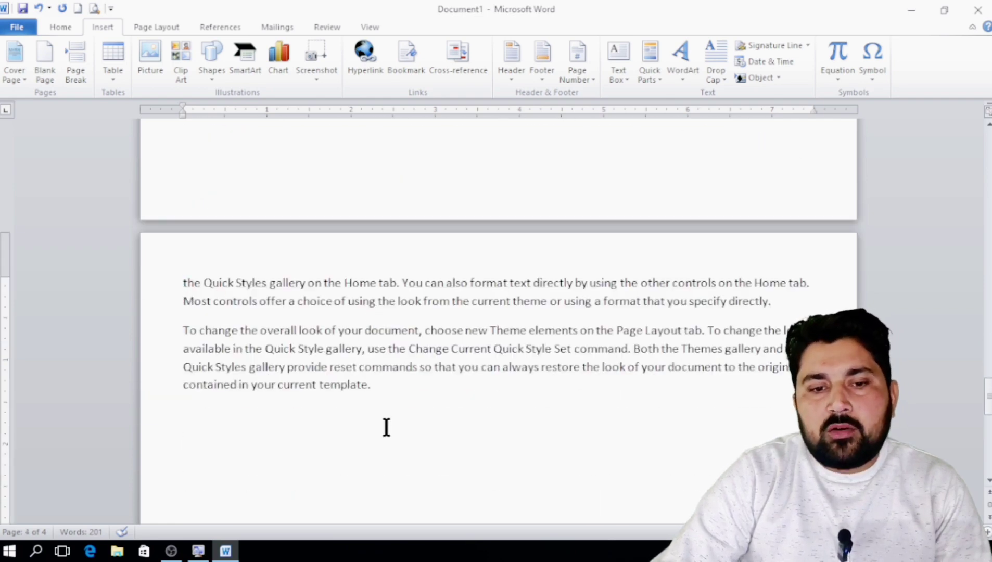
pyautogui.scroll(3, 386, 427)
pyautogui.moveTo(184, 366)
pyautogui.mouseDown()
pyautogui.moveTo(301, 364)
pyautogui.moveTo(540, 472)
pyautogui.mouseUp()
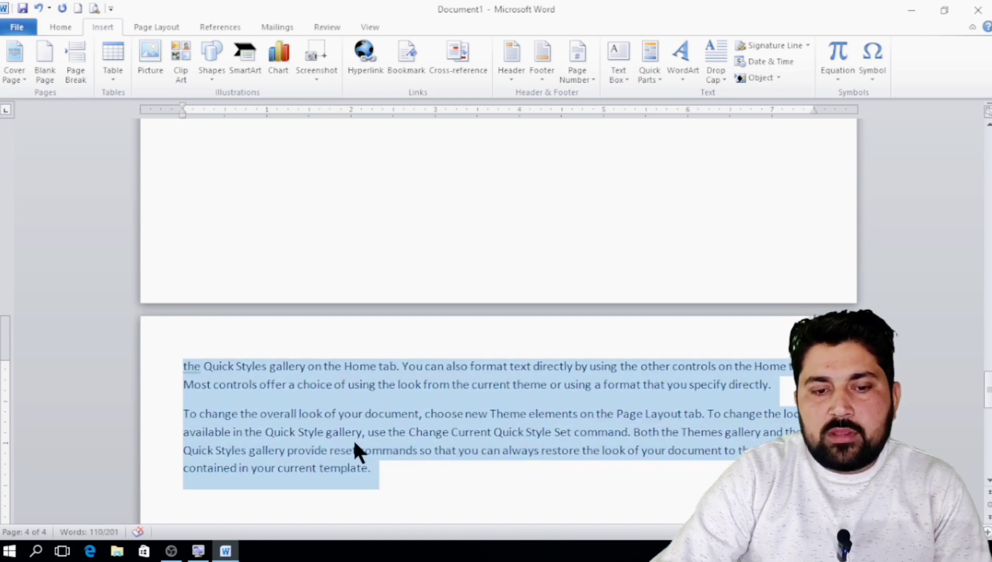
pyautogui.press('Delete')
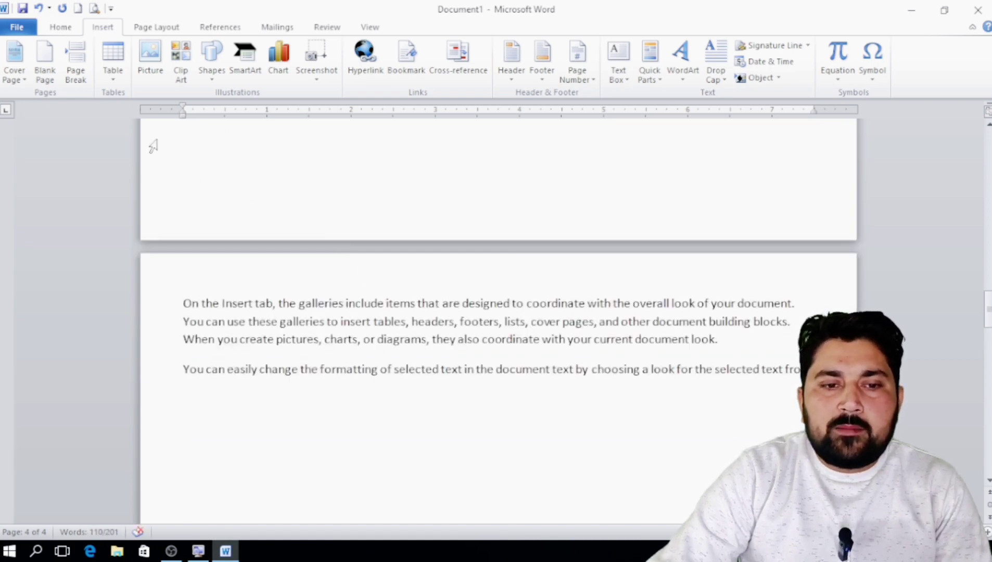
# Select the whole document with Ctrl+A and delete everything, leaving one empty page
pyautogui.scroll(6, 376, 311)
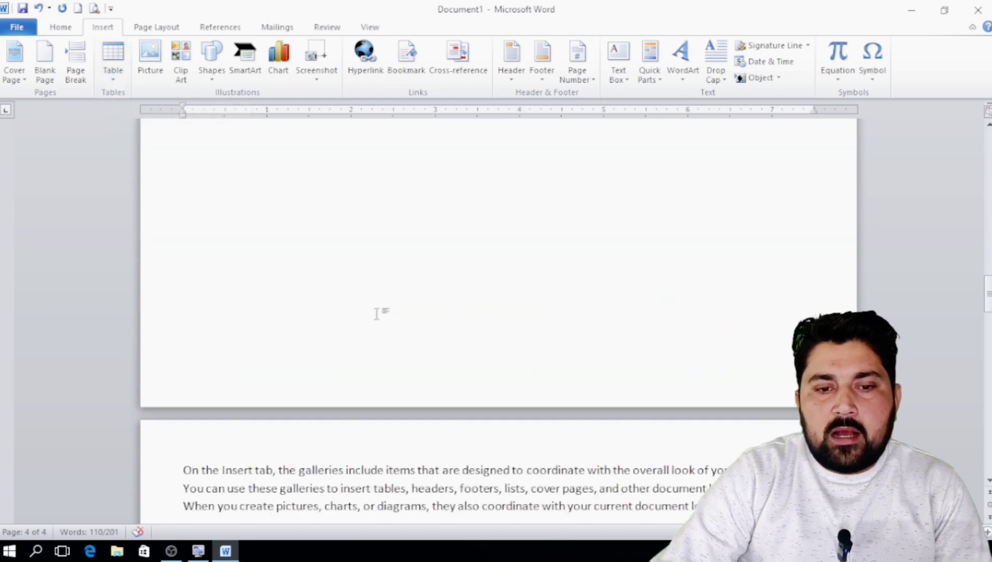
pyautogui.scroll(5, 377, 313)
pyautogui.hotkey('ctrl', 'a')
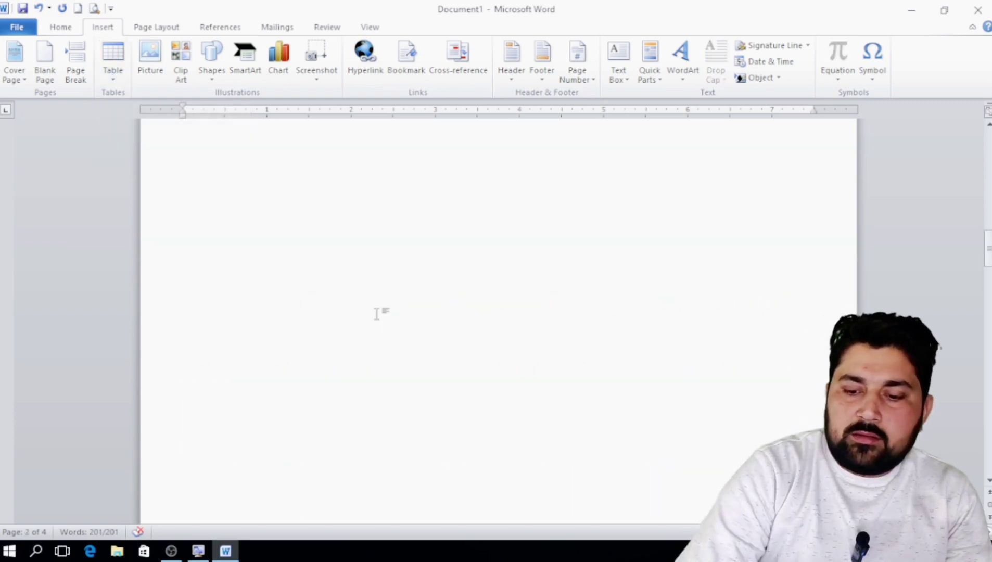
pyautogui.press('Delete')
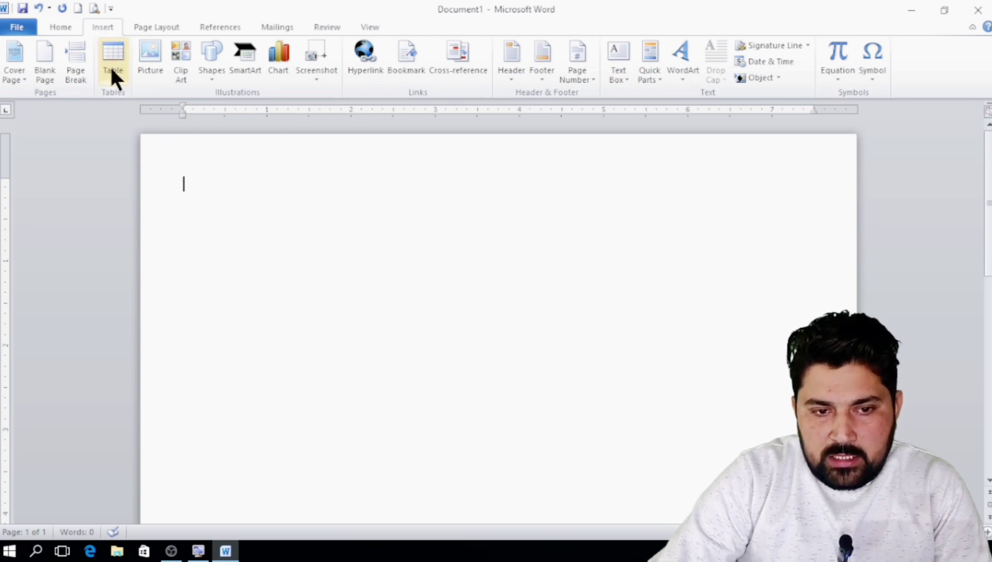
# Insert a 6x6 table from the Table grid at the top of the page
pyautogui.click(112, 81)
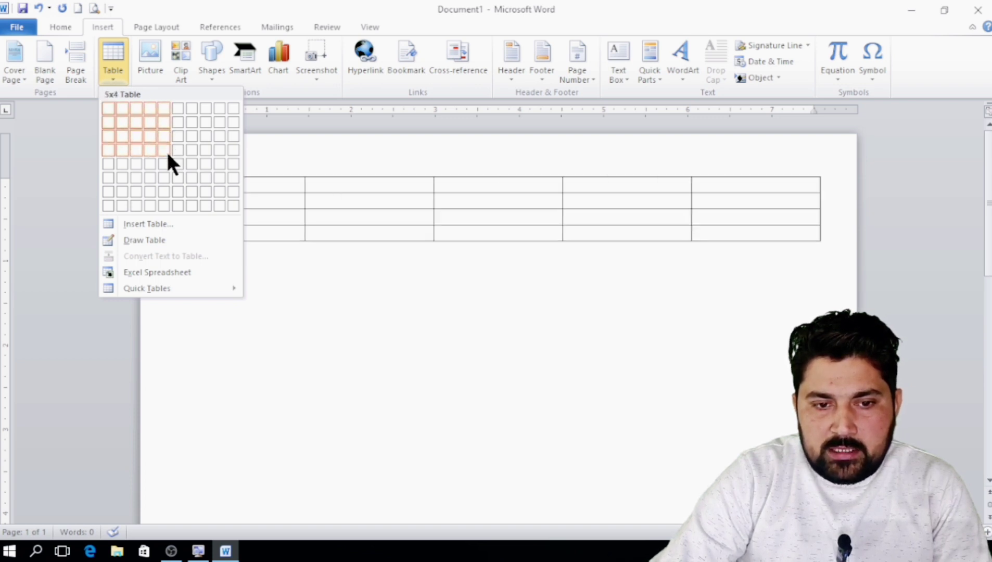
pyautogui.click(175, 184)
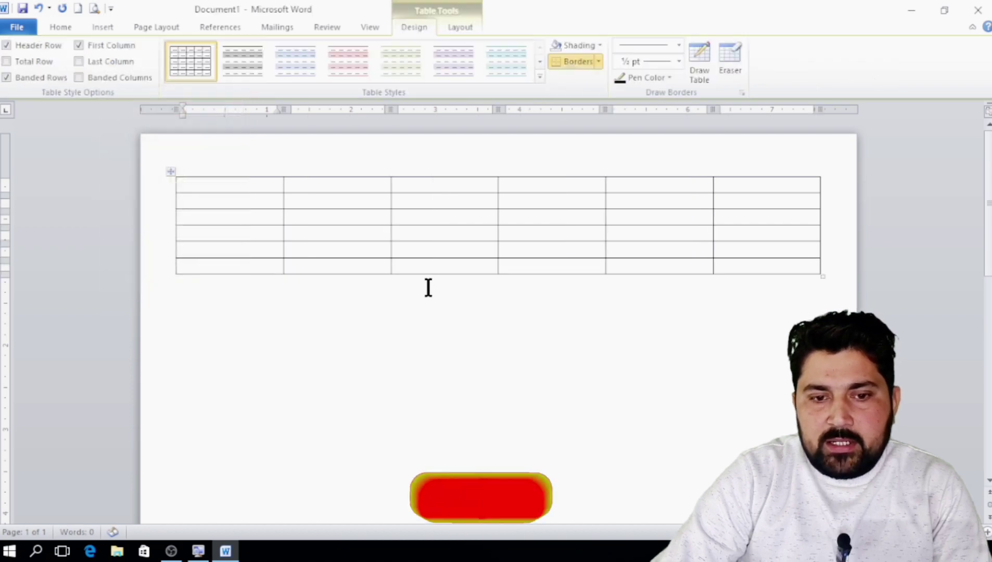
pyautogui.click(483, 299)
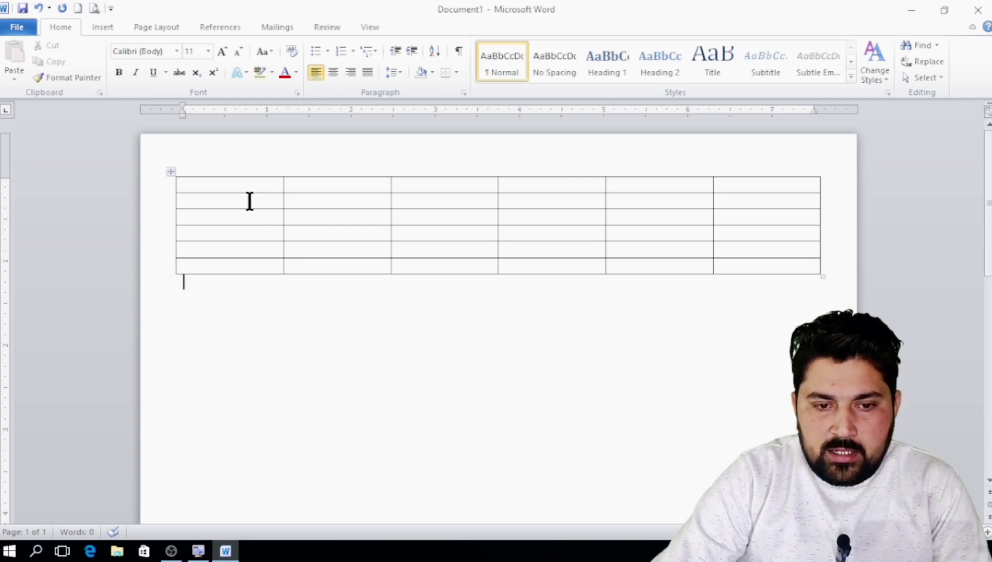
pyautogui.moveTo(244, 183); pyautogui.dragTo(241, 263)
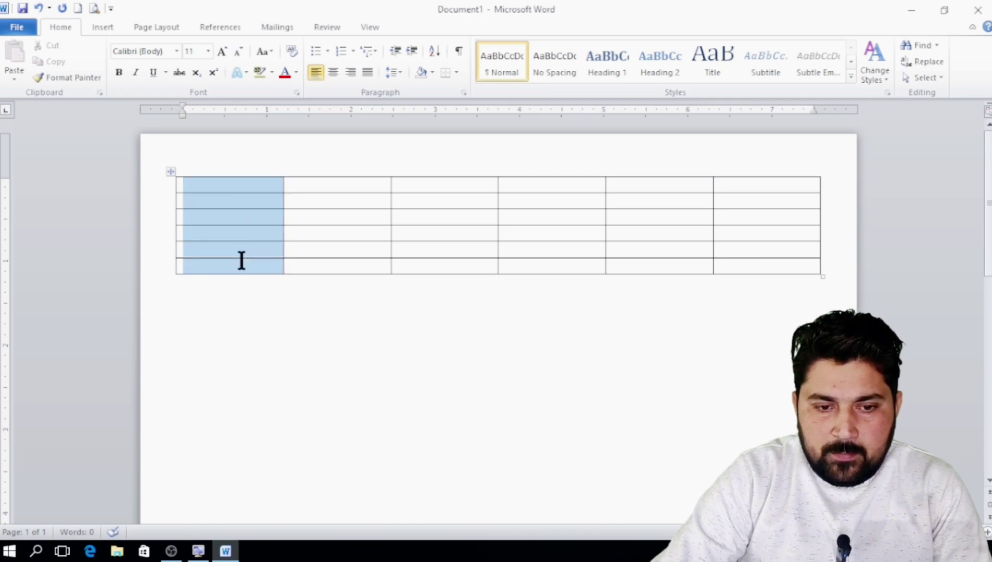
pyautogui.moveTo(330, 231); pyautogui.dragTo(329, 262)
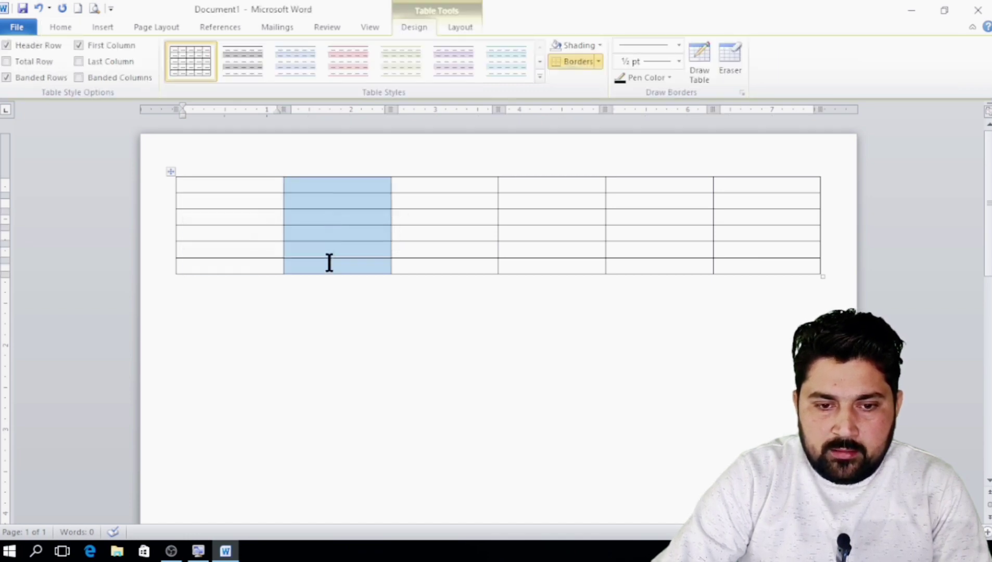
pyautogui.moveTo(199, 201)
pyautogui.mouseDown()
pyautogui.moveTo(671, 190)
pyautogui.moveTo(743, 197)
pyautogui.mouseUp()
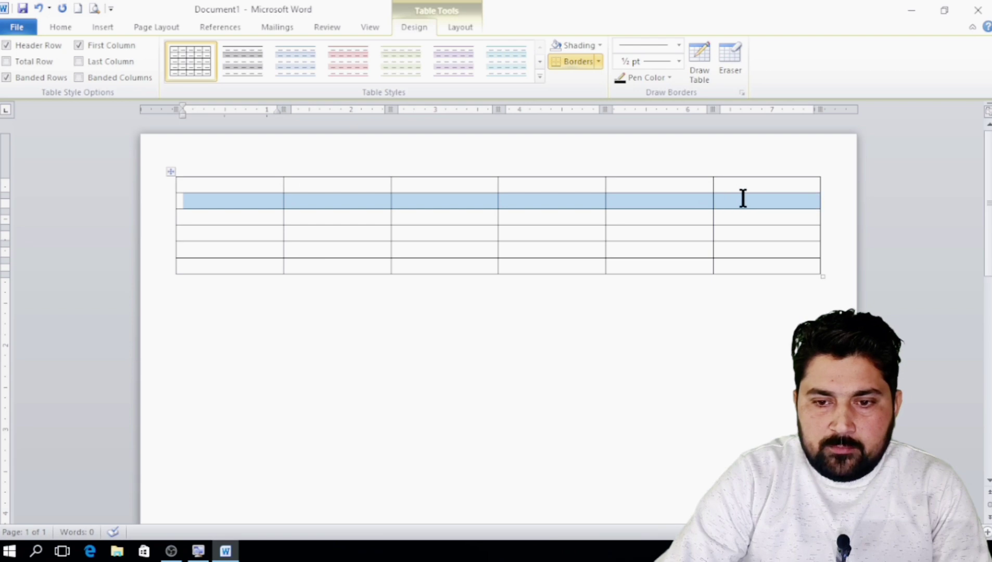
pyautogui.click(342, 185)
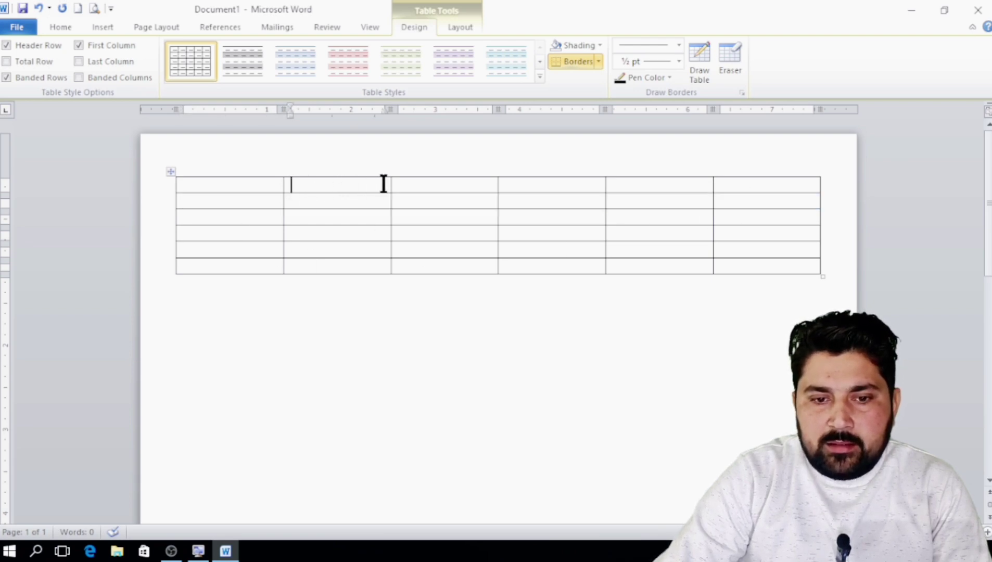
pyautogui.moveTo(384, 184)
pyautogui.mouseDown()
pyautogui.moveTo(391, 200)
pyautogui.moveTo(378, 194)
pyautogui.mouseUp()
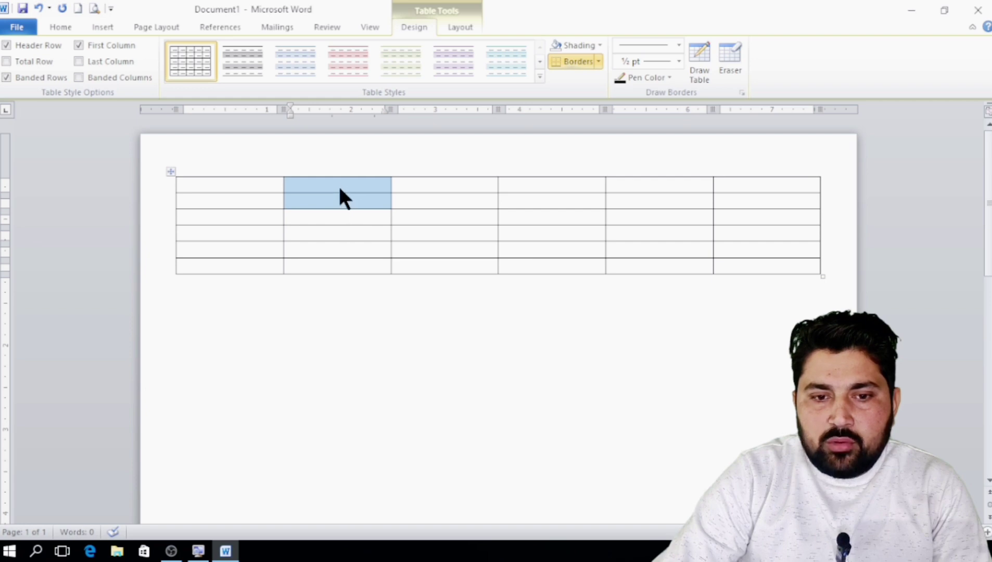
pyautogui.click(433, 215)
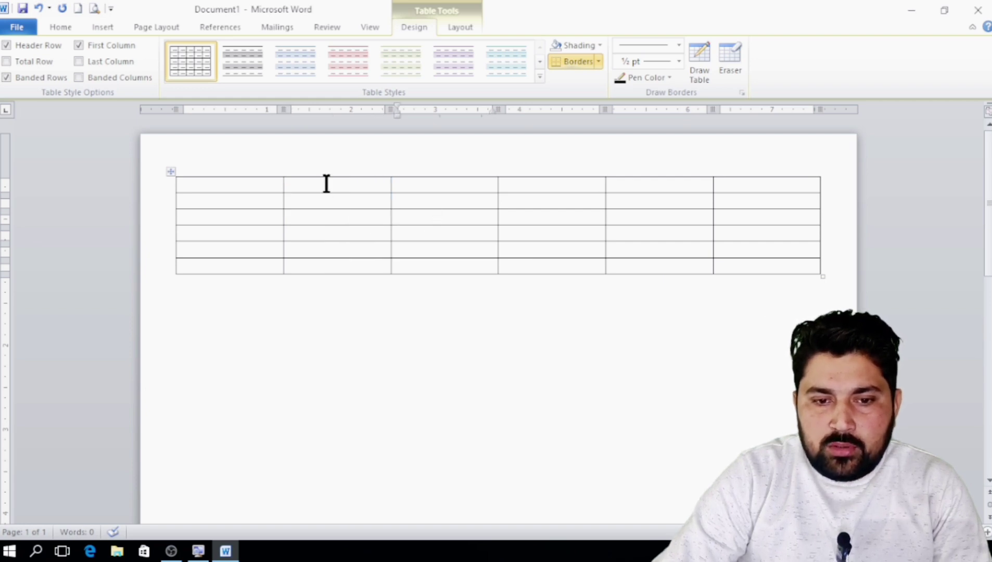
pyautogui.moveTo(327, 185); pyautogui.dragTo(329, 262)
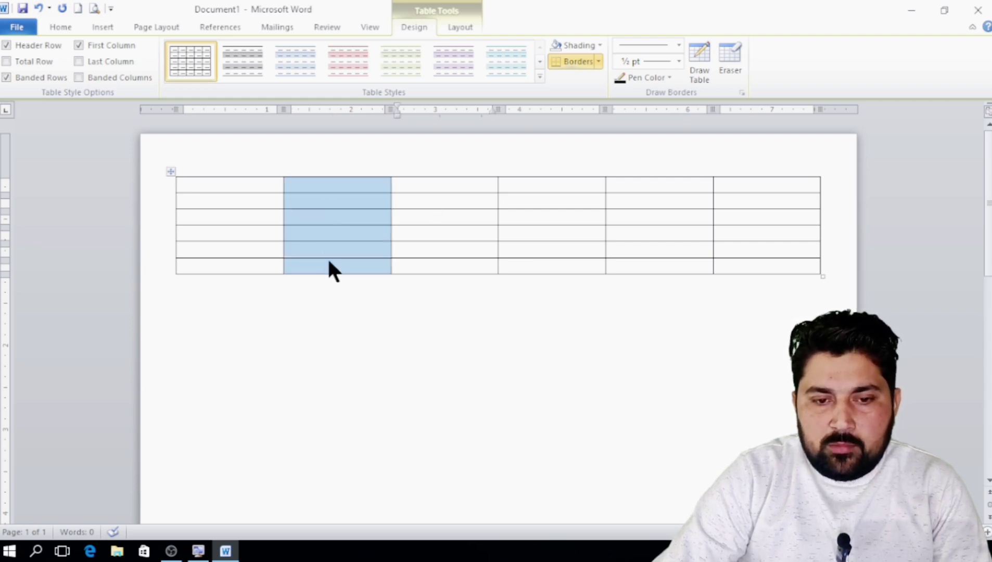
pyautogui.moveTo(225, 208); pyautogui.dragTo(779, 192)
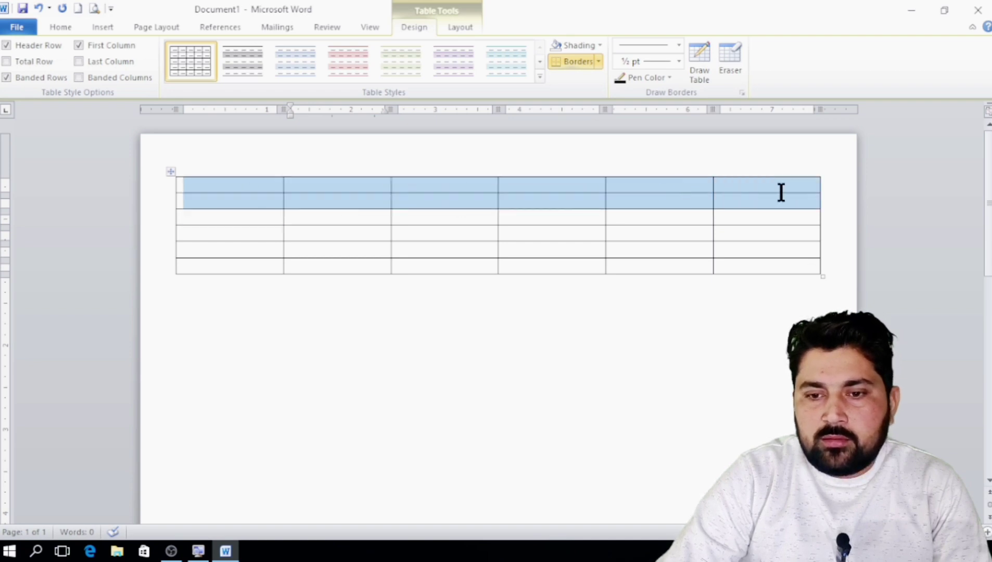
pyautogui.click(202, 313)
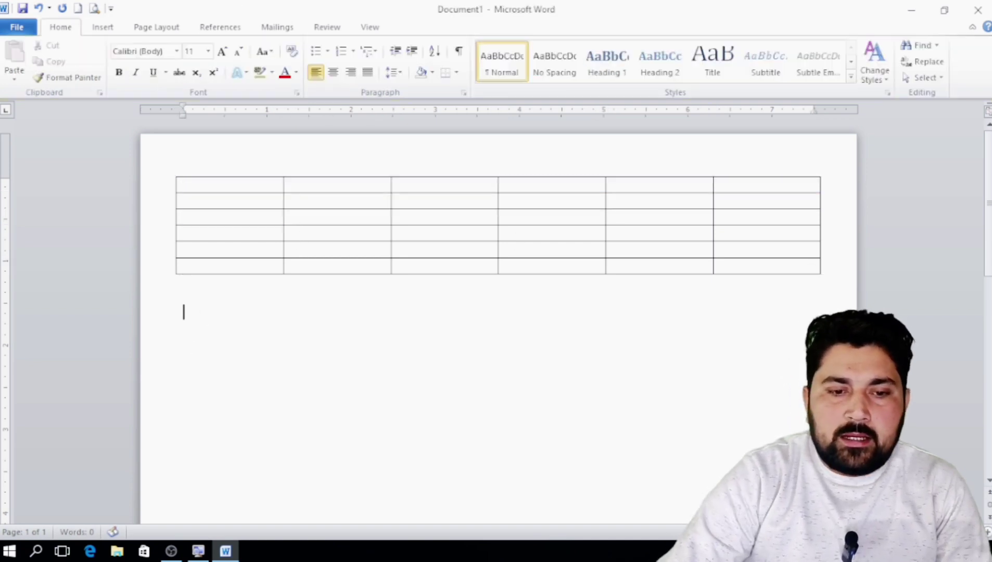
# In the Insert Table dialog, enter 6 columns and 15 rows
pyautogui.click(101, 27)
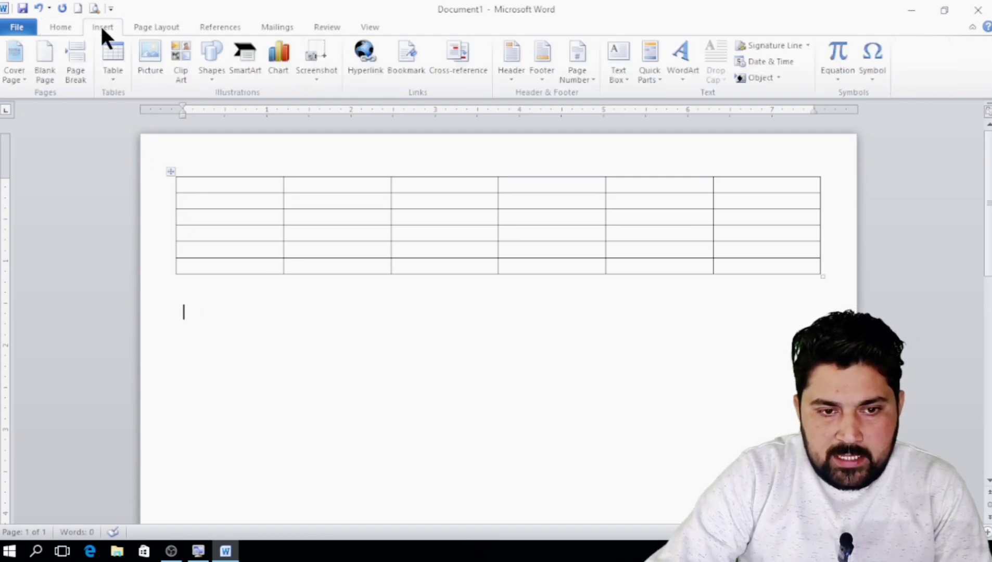
pyautogui.click(119, 72)
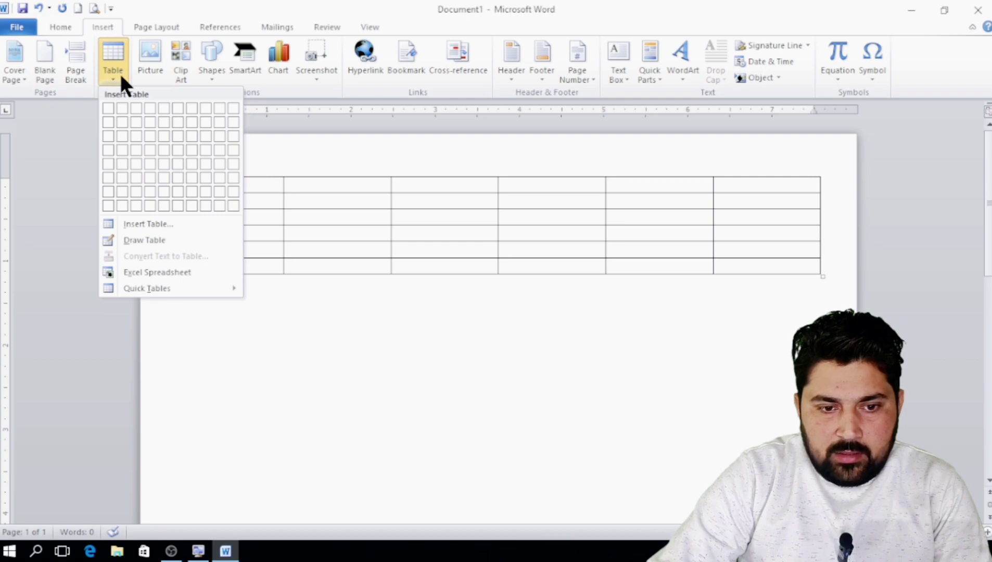
pyautogui.click(150, 222)
pyautogui.write('10')
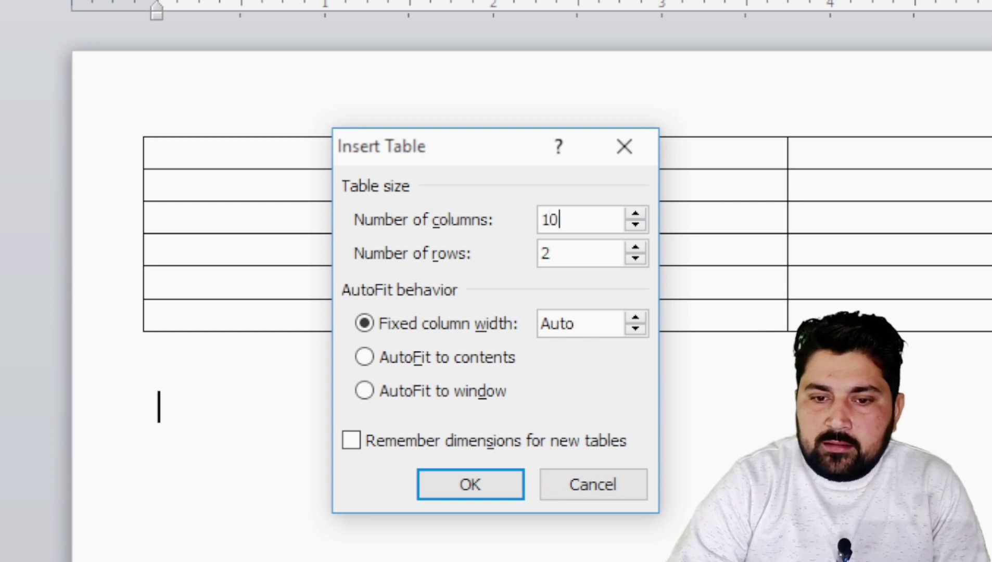
pyautogui.press('BackSpace')
pyautogui.press('BackSpace')
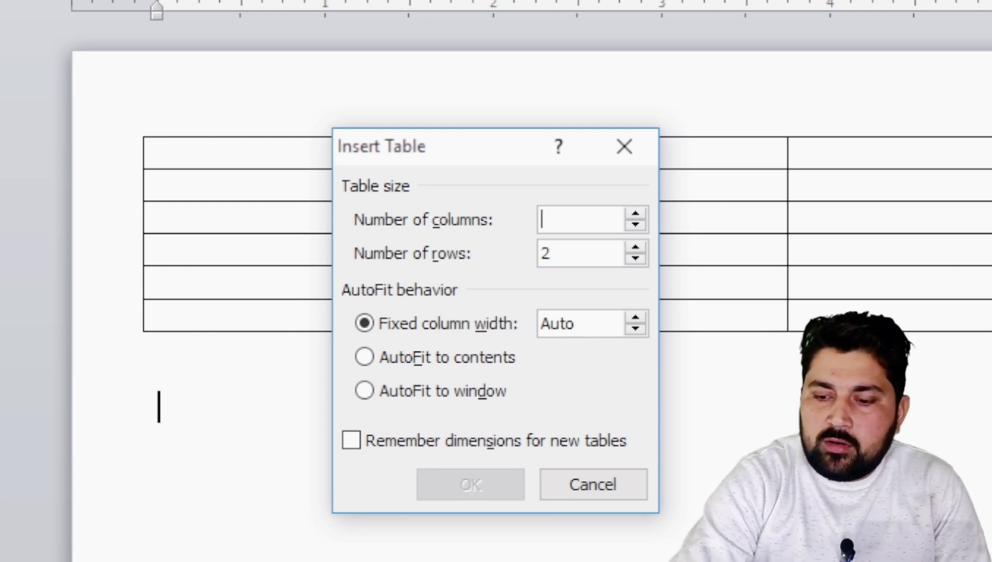
pyautogui.write('6')
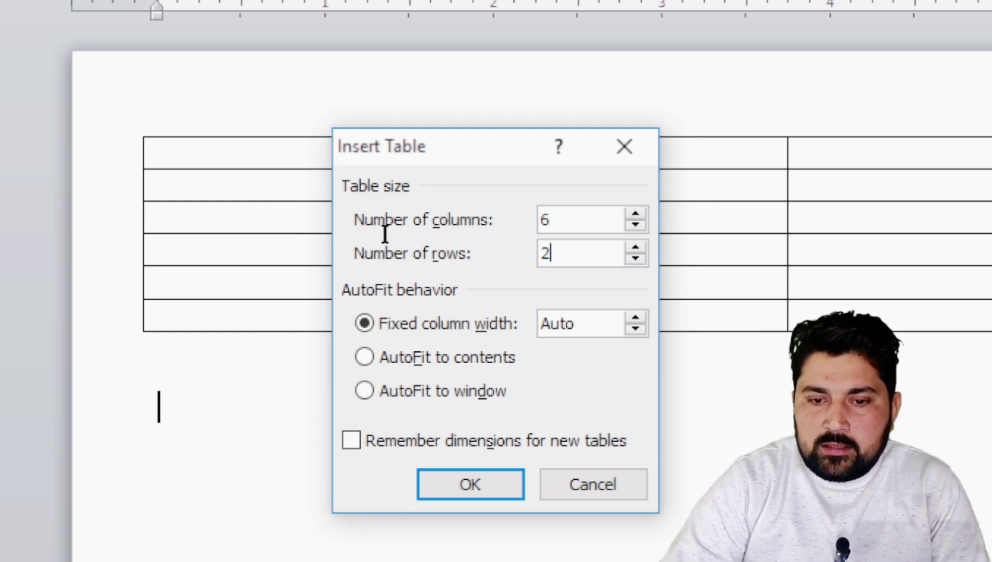
pyautogui.press('BackSpace')
pyautogui.write('1')
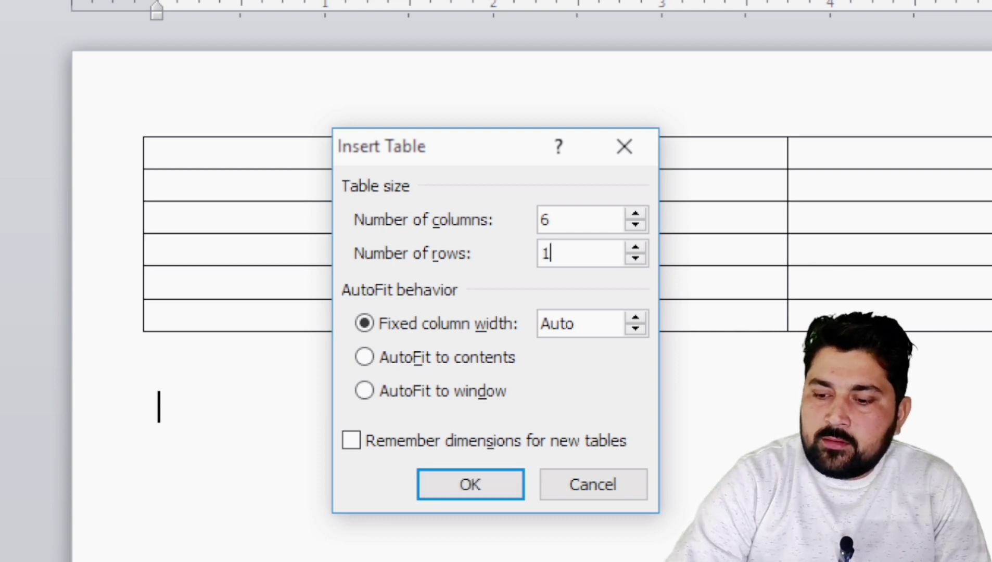
pyautogui.write('5')
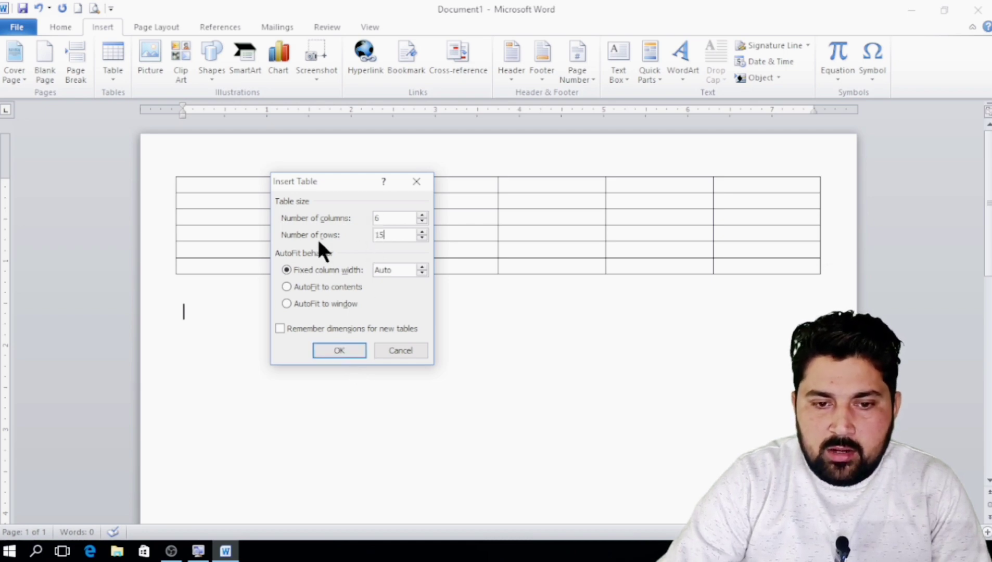
# Insert the 6-column, 15-row table and fill its first row with 1, 2, 3, 4, 5, 6
pyautogui.click(335, 350)
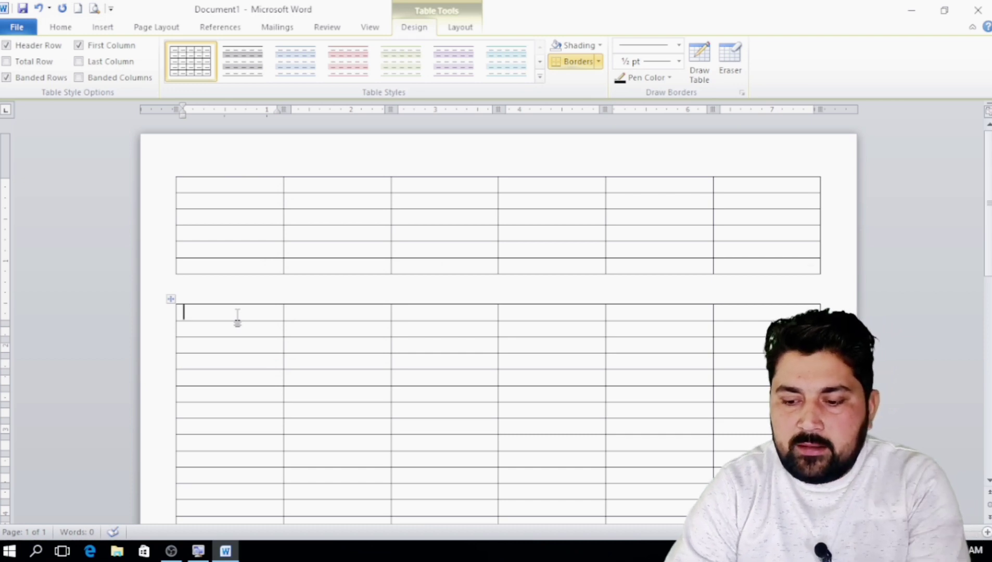
pyautogui.write('1')
pyautogui.press('Tab')
pyautogui.write('2')
pyautogui.press('Tab')
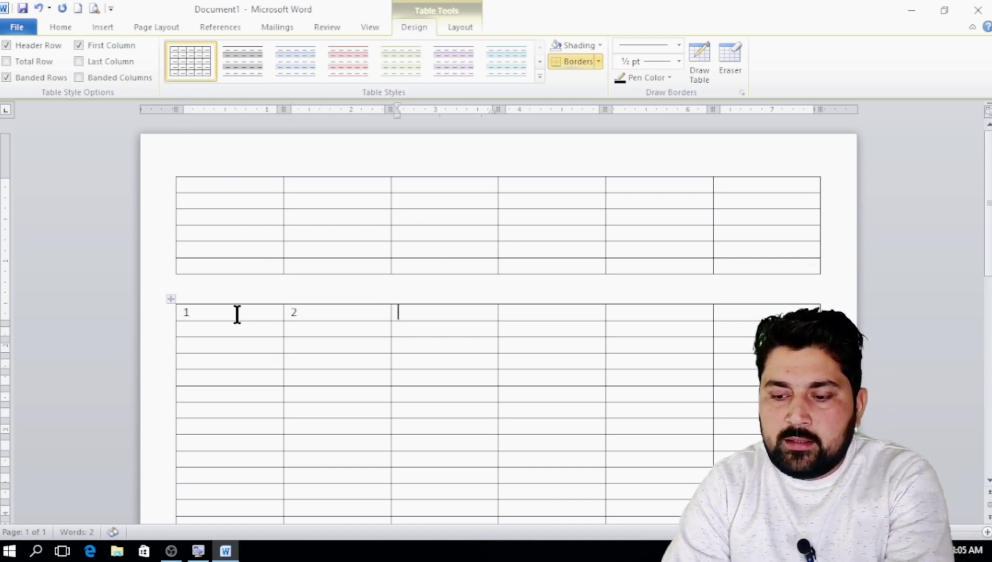
pyautogui.write('3')
pyautogui.press('Tab')
pyautogui.write('4')
pyautogui.press('Tab')
pyautogui.write('5')
pyautogui.press('Tab')
pyautogui.write('6')
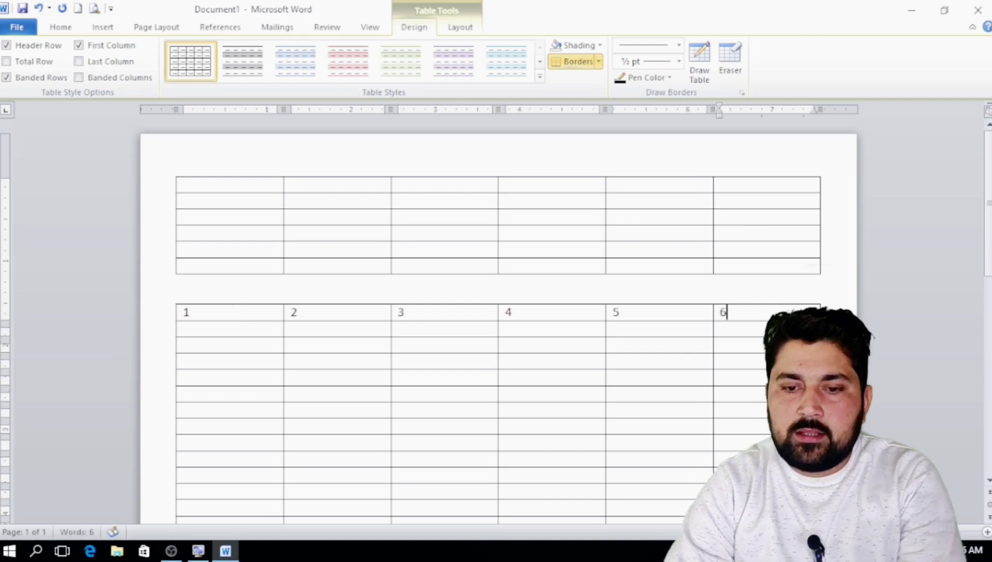
# Select columns 1–4 and a band of rows, then place the caret below the table
pyautogui.moveTo(254, 316); pyautogui.dragTo(250, 462)
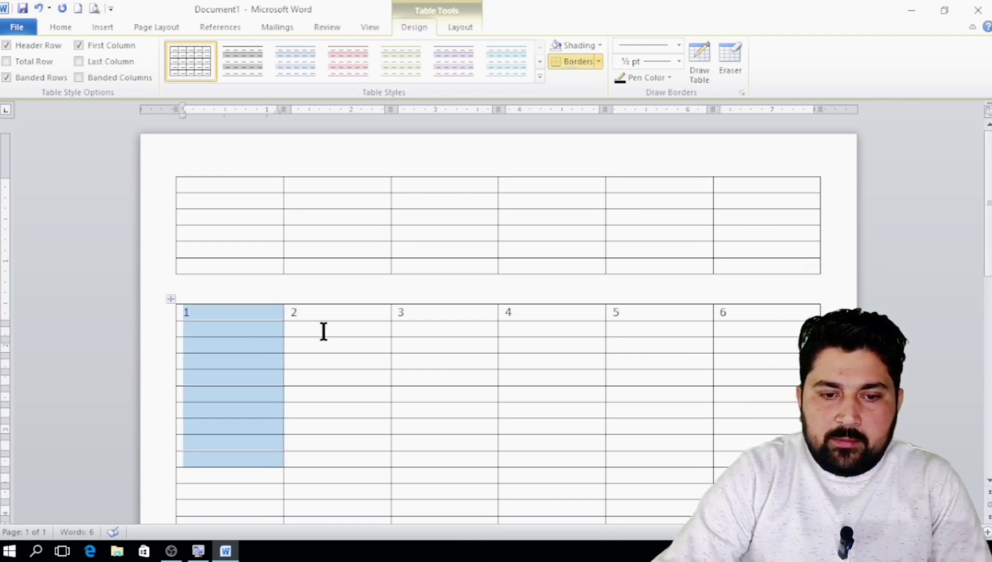
pyautogui.moveTo(323, 312); pyautogui.dragTo(330, 459)
pyautogui.moveTo(417, 312); pyautogui.dragTo(430, 458)
pyautogui.moveTo(546, 312); pyautogui.dragTo(551, 459)
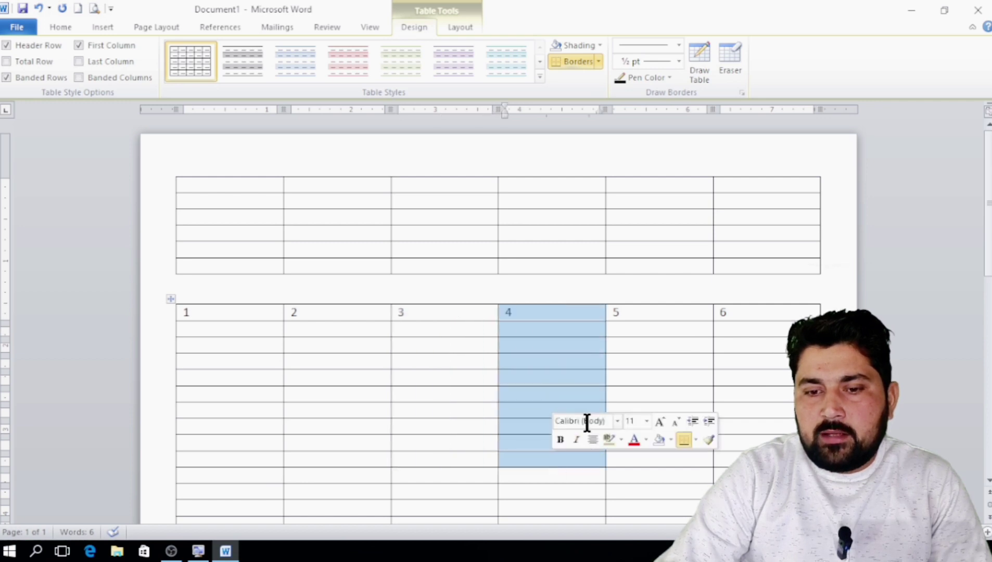
pyautogui.moveTo(219, 368); pyautogui.dragTo(648, 402)
pyautogui.scroll(-4, 511, 350)
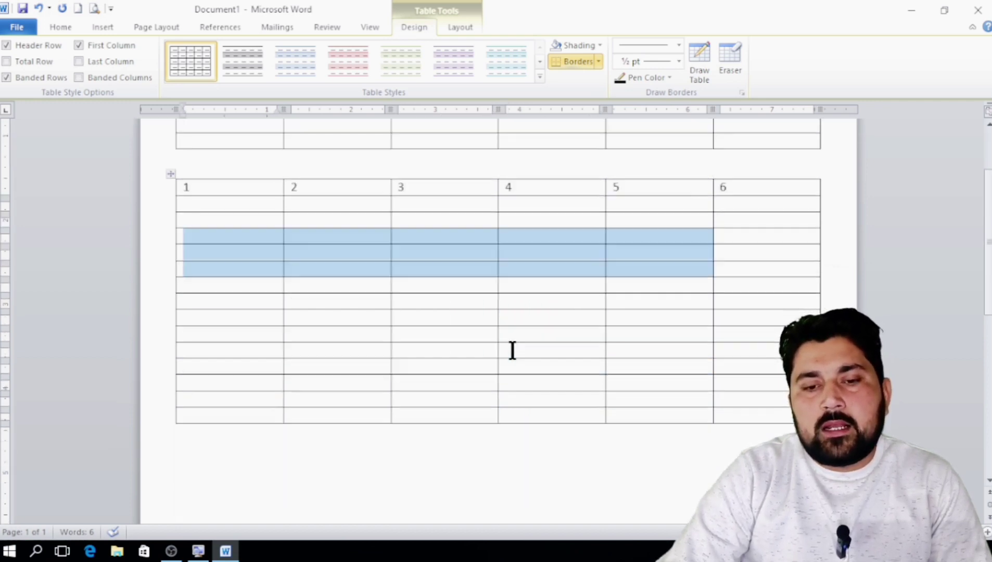
pyautogui.scroll(-6, 438, 345)
pyautogui.click(224, 267)
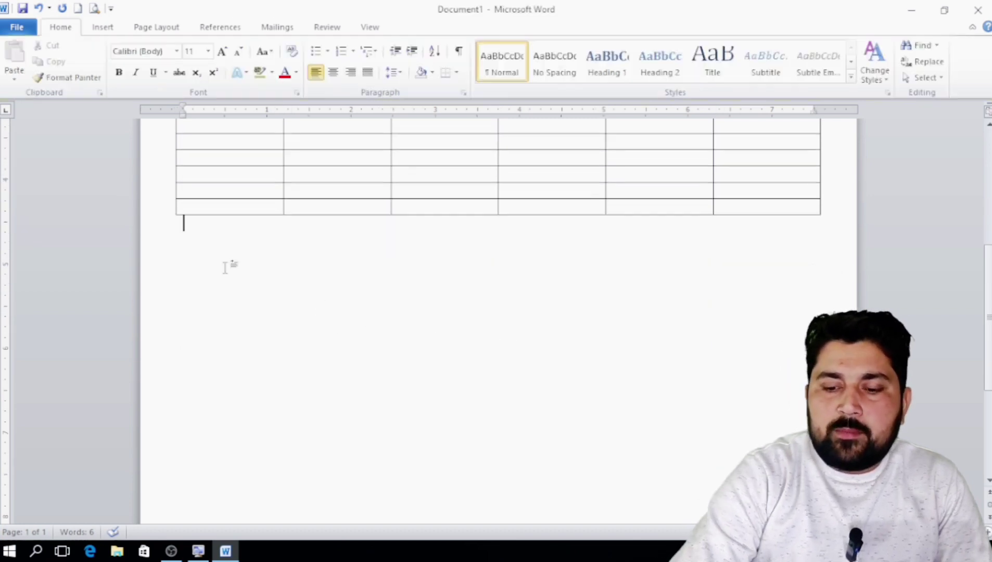
# Embed an Excel spreadsheet via Insert > Table and dismiss the Office activation prompt
pyautogui.click(102, 27)
pyautogui.click(114, 83)
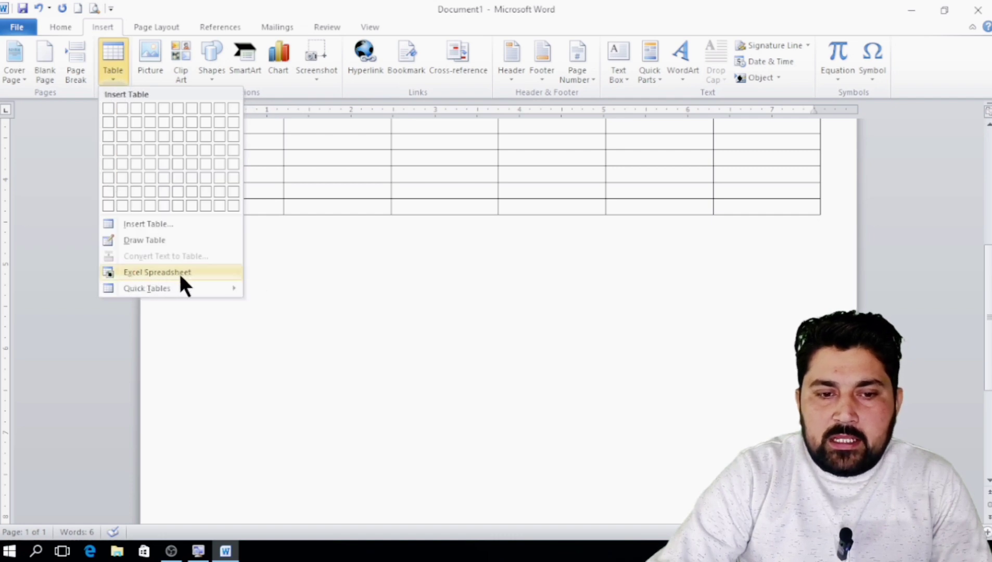
pyautogui.click(148, 272)
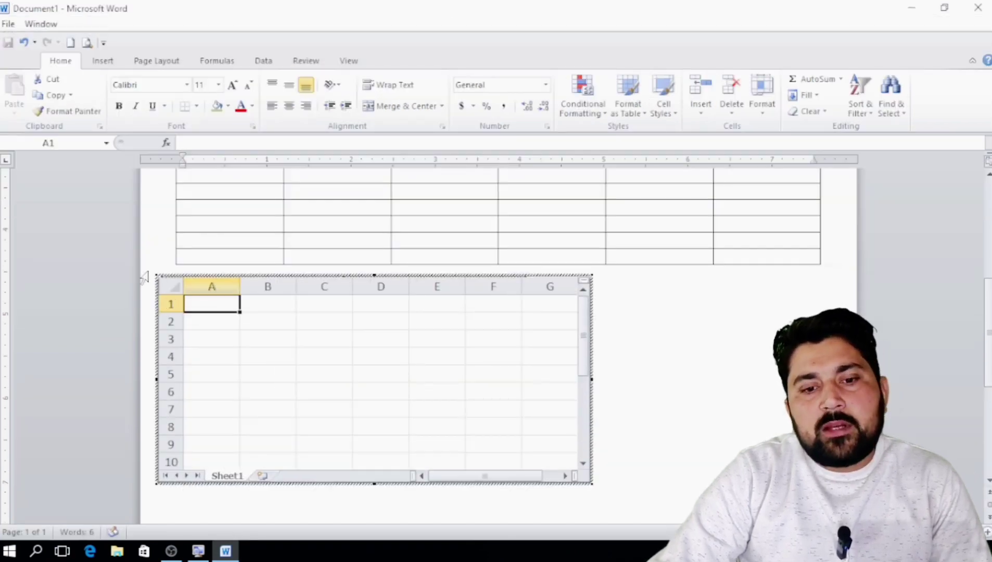
pyautogui.click(627, 414)
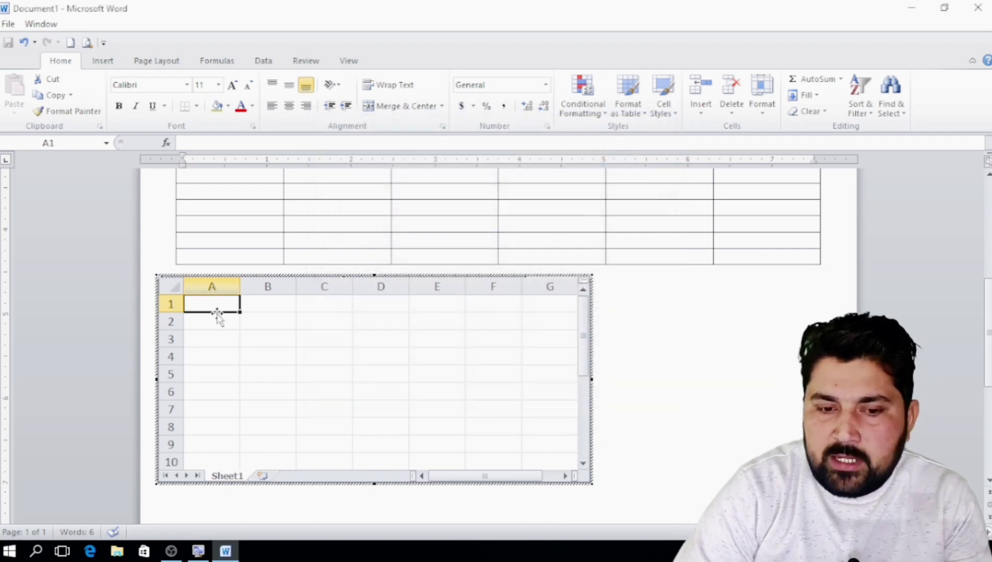
# Enter 55, 44 and 33 into cells A1 to A3
pyautogui.write('55')
pyautogui.press('Return')
pyautogui.write('44')
pyautogui.press('Return')
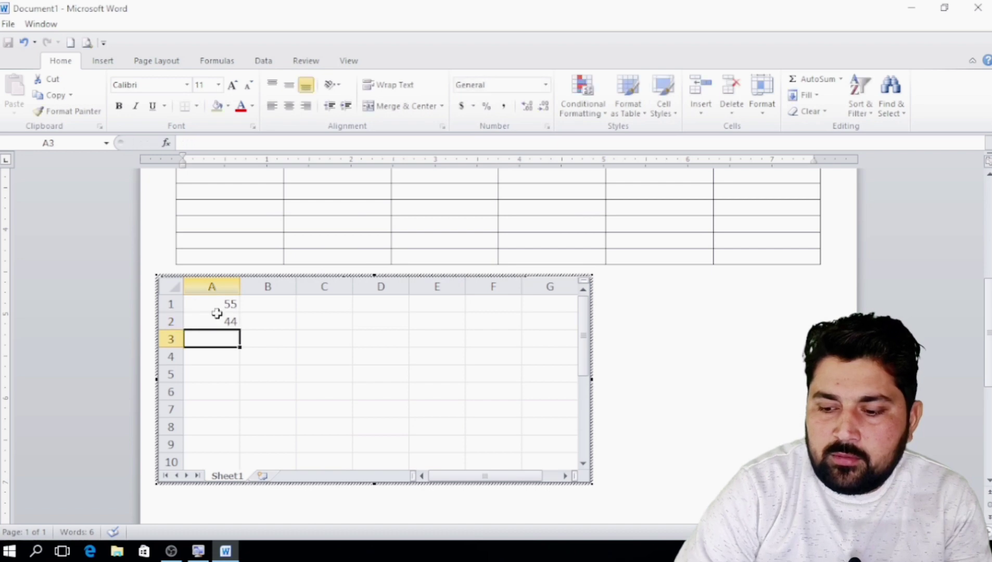
pyautogui.write('33')
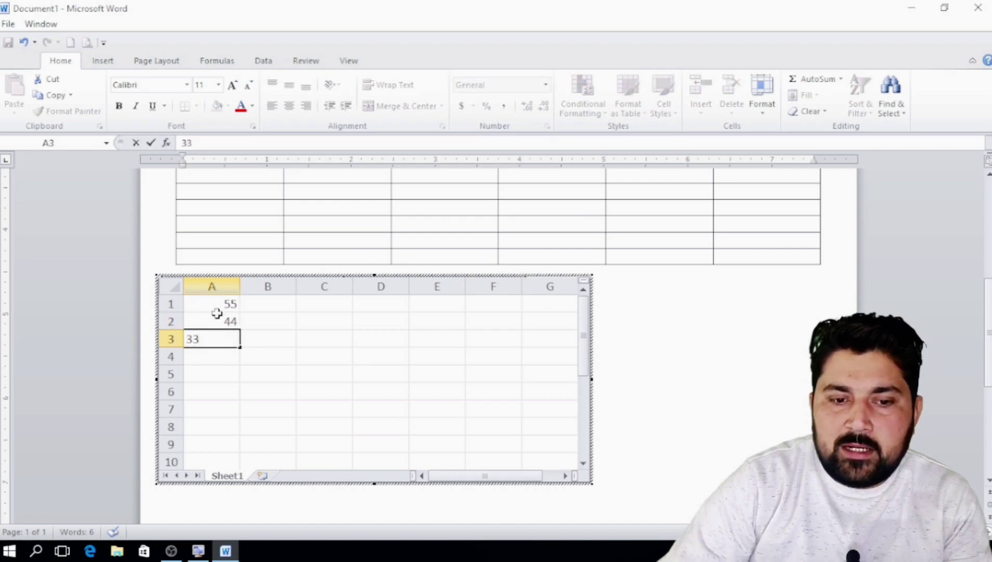
# Put =SUM(A1:A3) in A4 and make the 132 total bold
pyautogui.click(209, 358)
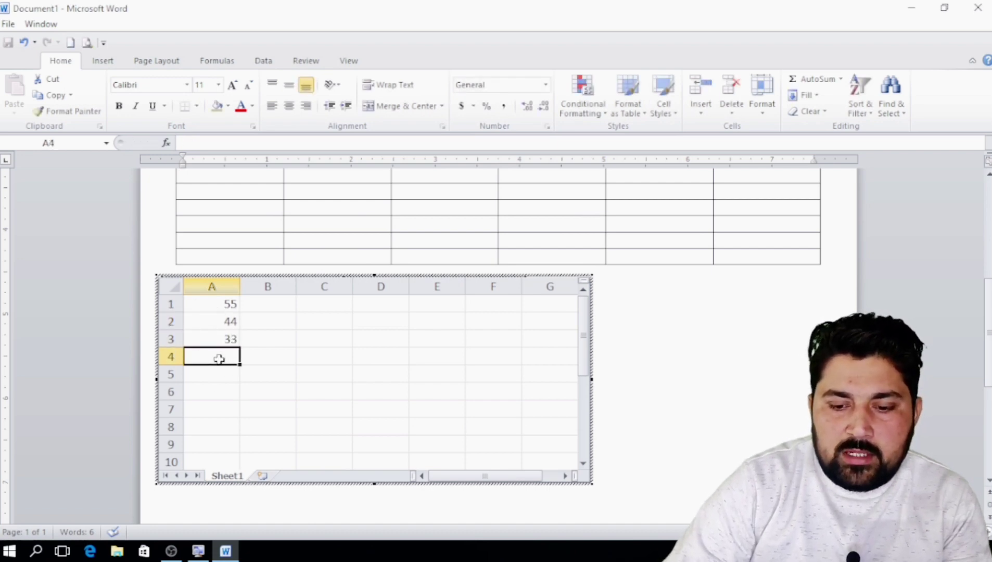
pyautogui.write('=sum')
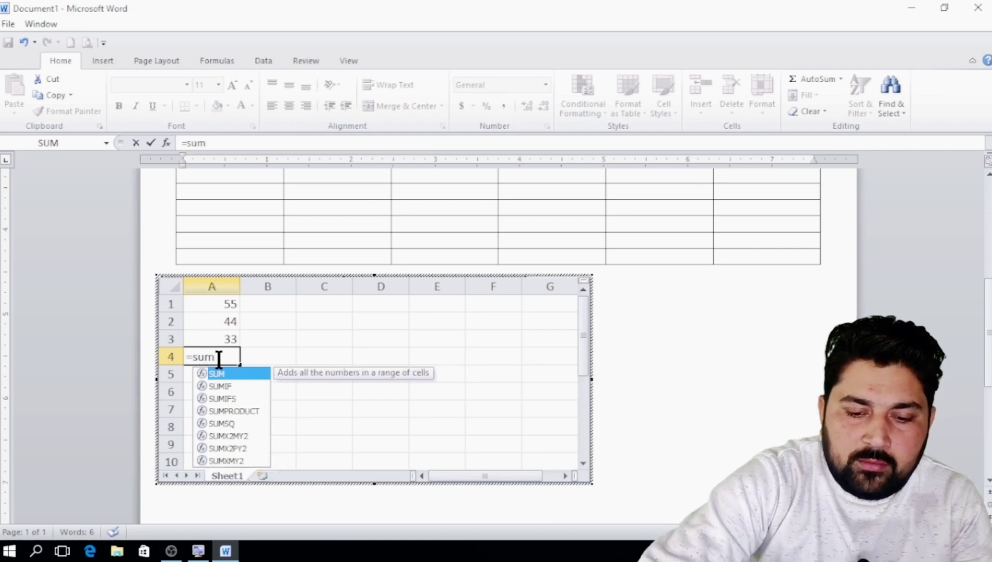
pyautogui.write('(')
pyautogui.click(219, 311)
pyautogui.moveTo(219, 311); pyautogui.dragTo(221, 336)
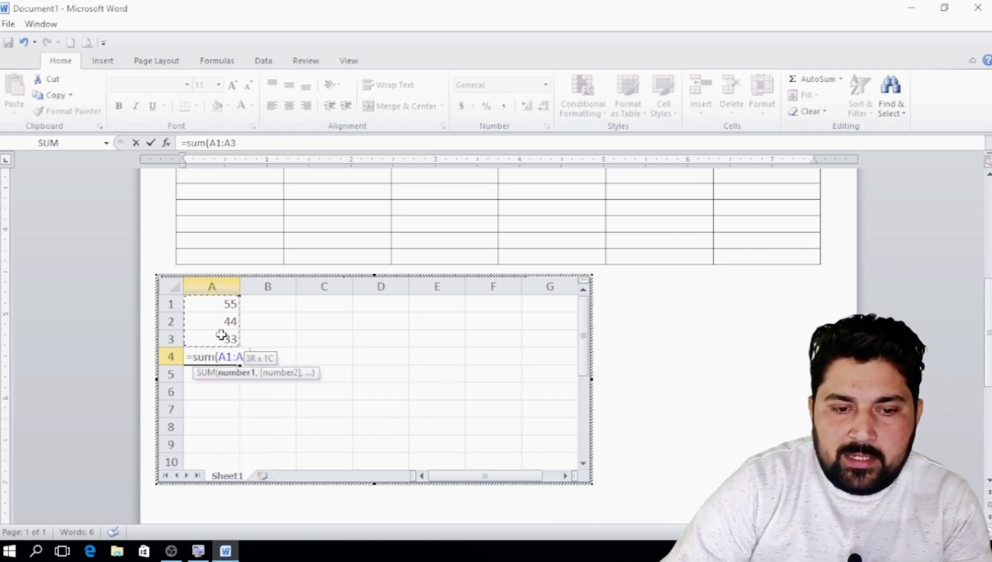
pyautogui.write(')')
pyautogui.press('Return')
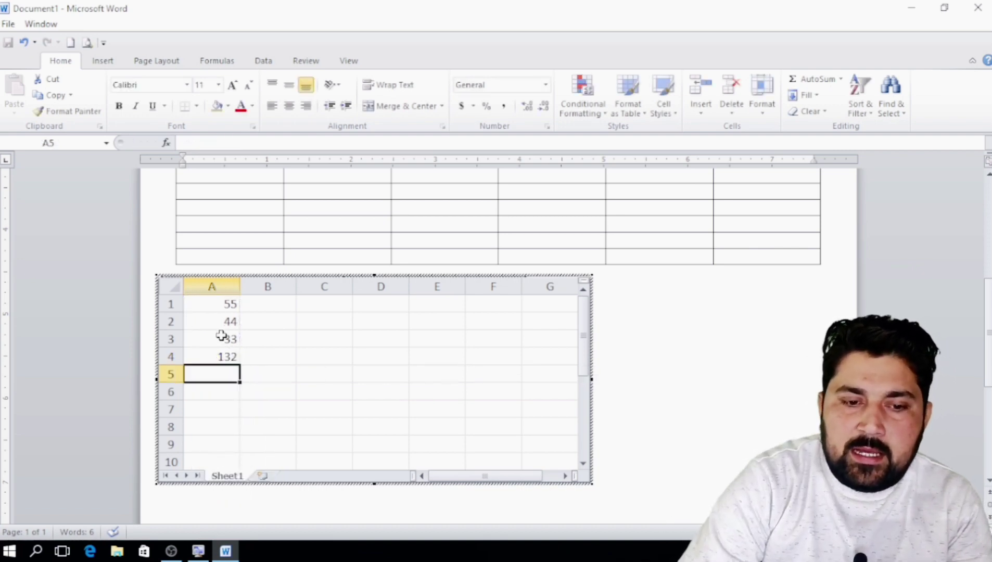
pyautogui.click(226, 355)
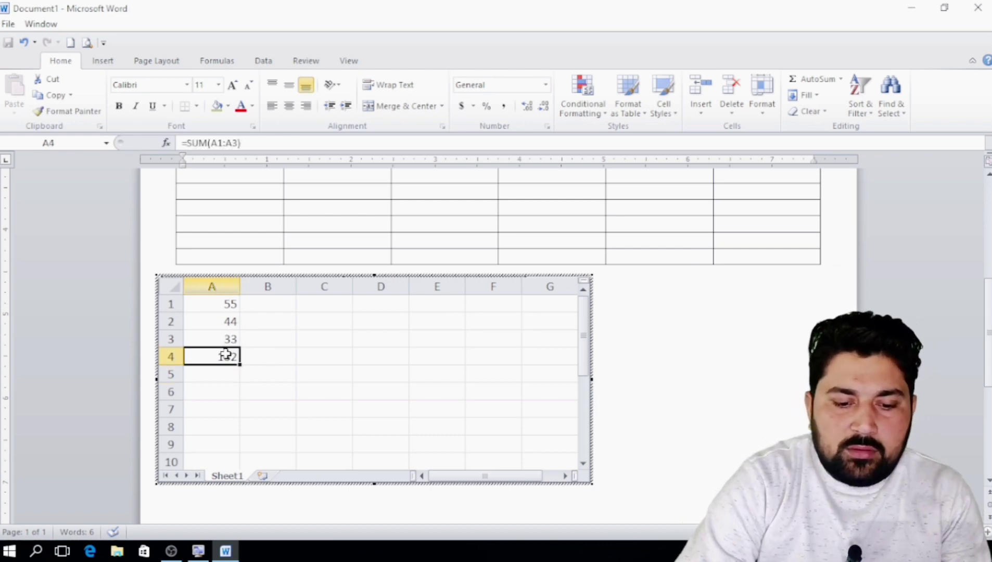
pyautogui.hotkey('ctrl', 'b')
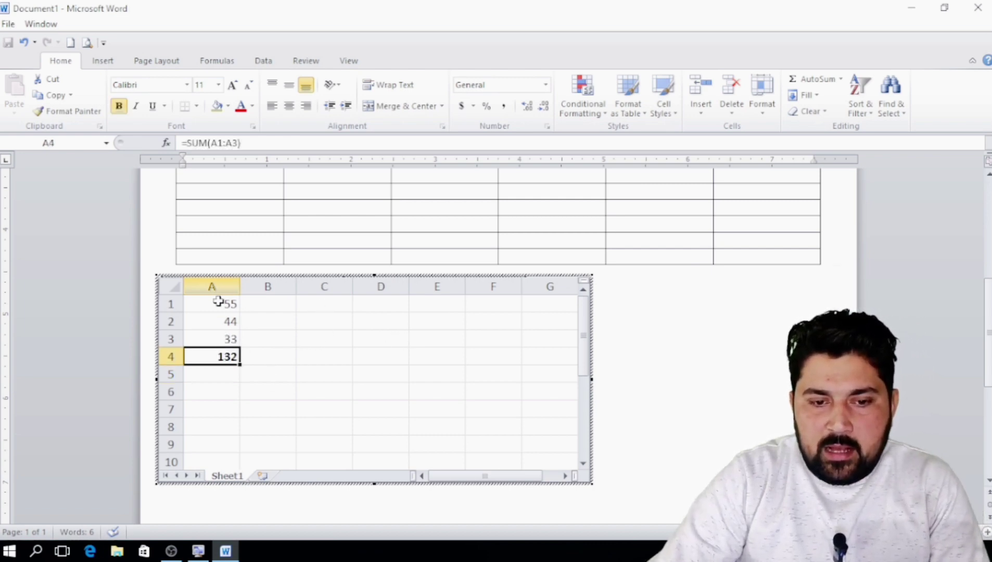
# Select cells B1:G9, finish editing the worksheet, and select the embedded object
pyautogui.moveTo(254, 300); pyautogui.dragTo(535, 437)
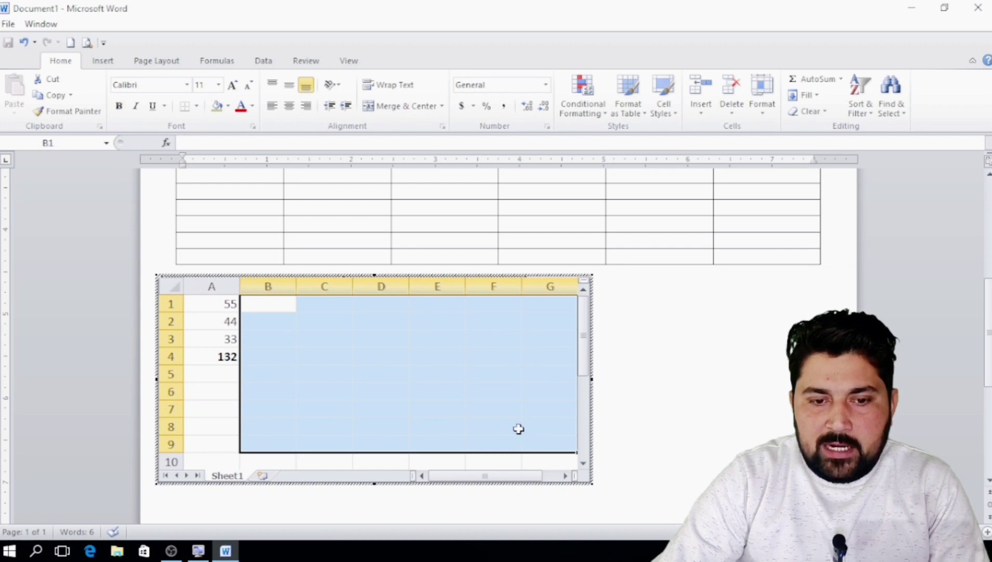
pyautogui.click(645, 306)
pyautogui.click(283, 268)
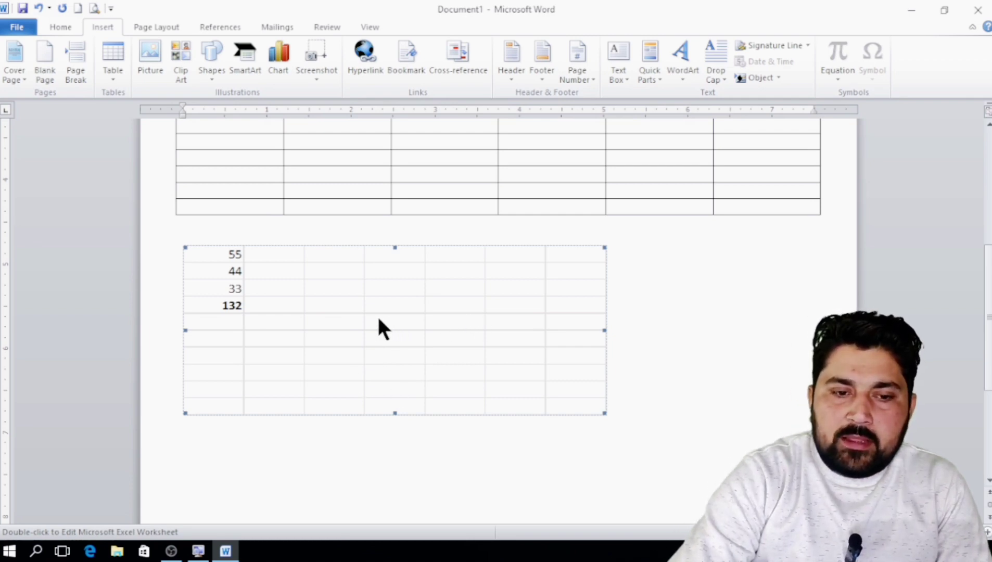
# Delete the embedded Excel worksheet and choose Draw Table from the Table menu
pyautogui.press('Delete')
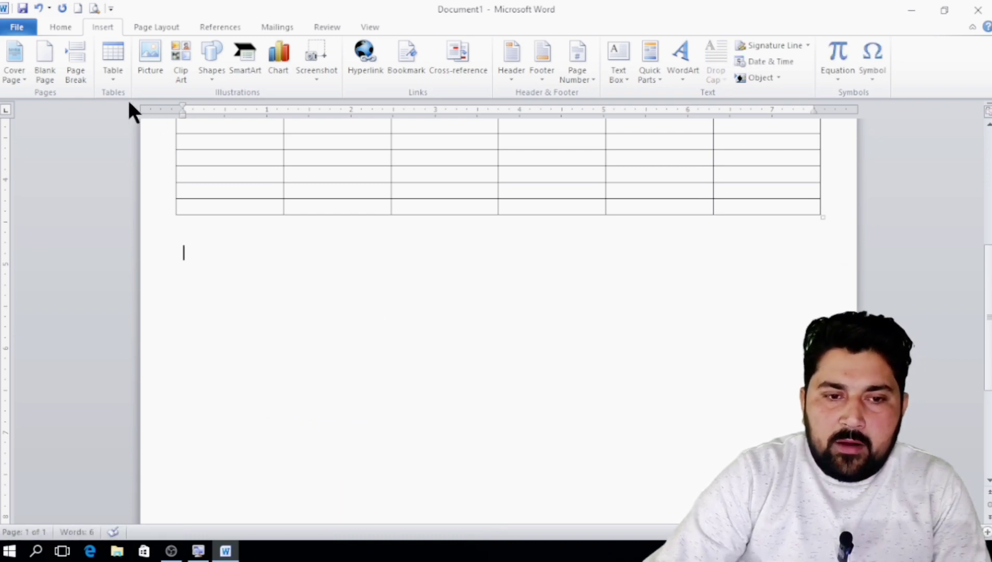
pyautogui.click(113, 70)
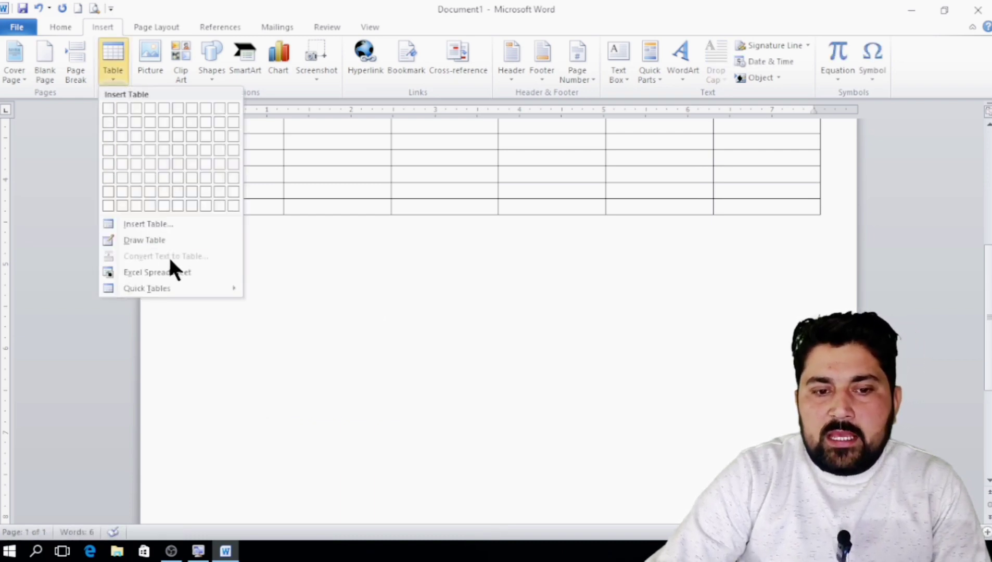
pyautogui.moveTo(146, 288)
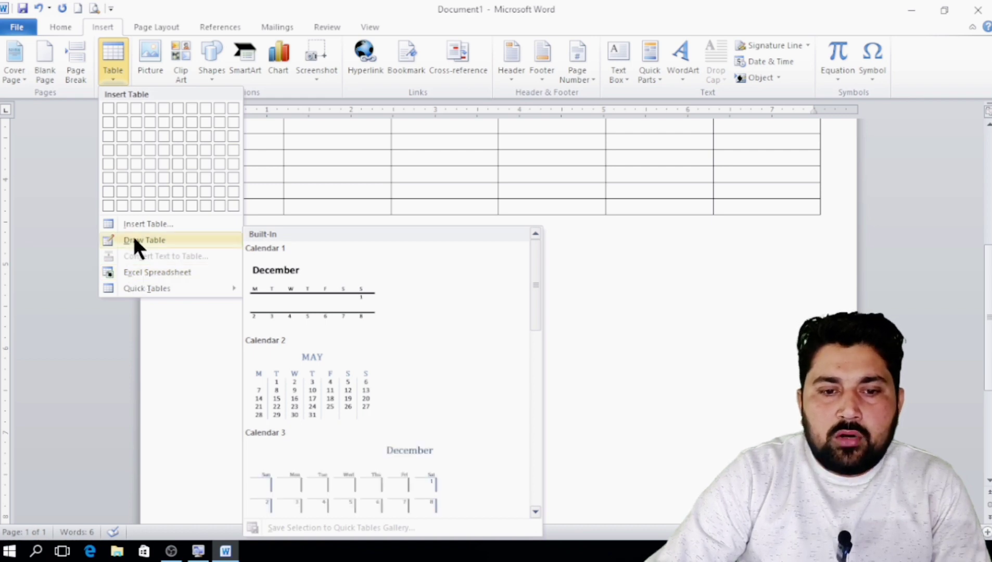
pyautogui.click(134, 238)
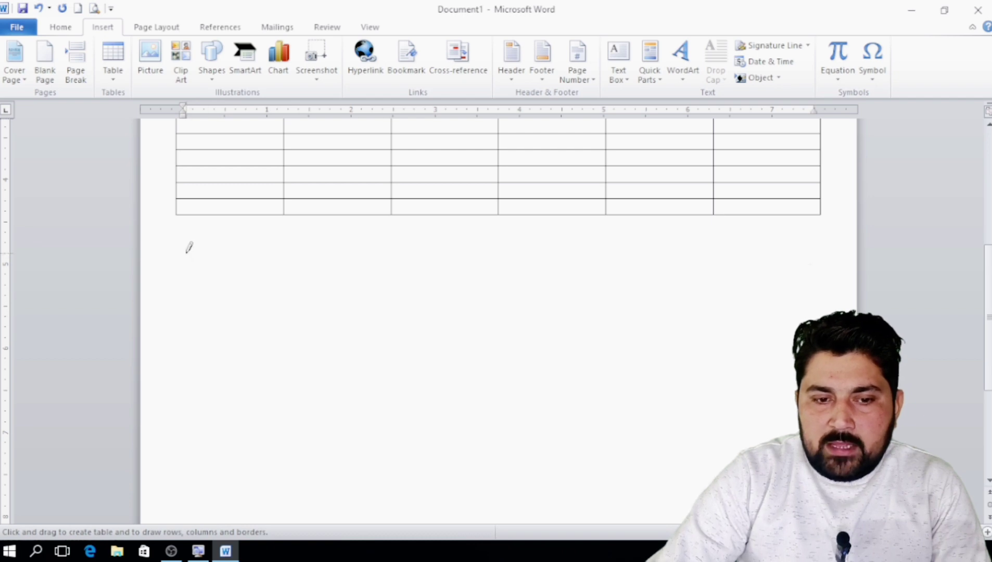
# Draw a rectangular table box below the existing table and split it into two columns
pyautogui.scroll(-3, 216, 303)
pyautogui.scroll(1, 230, 285)
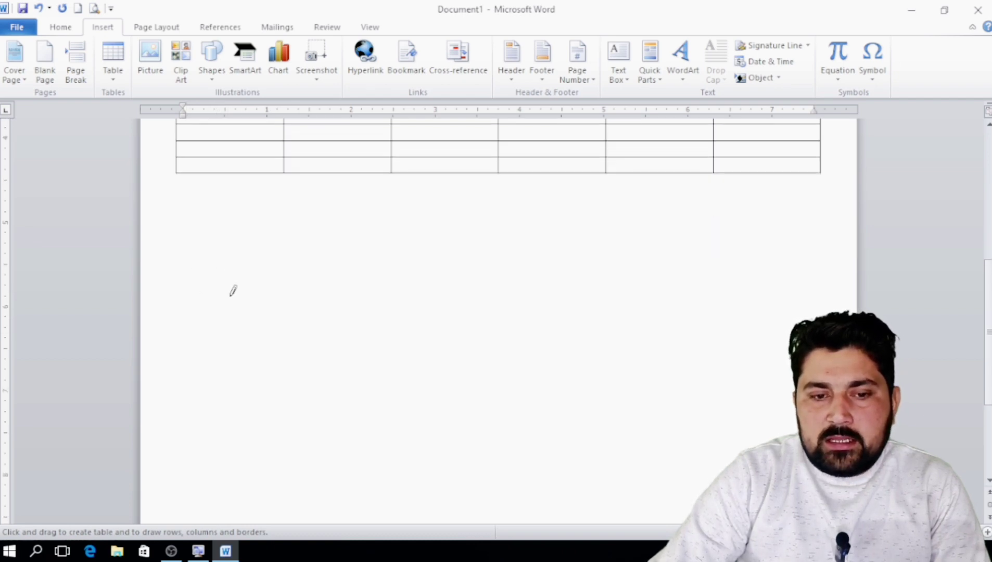
pyautogui.moveTo(189, 211); pyautogui.dragTo(247, 238)
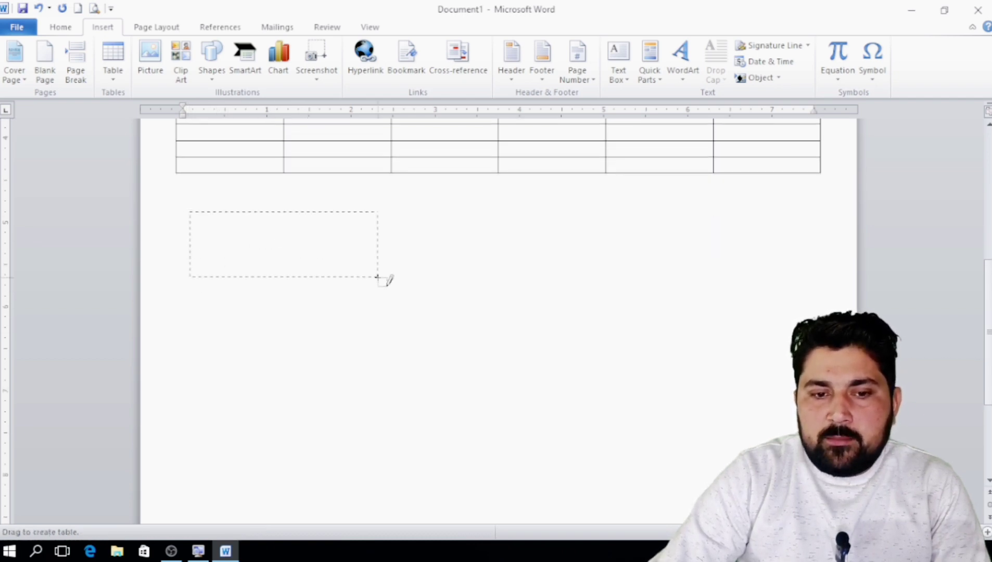
pyautogui.moveTo(502, 341); pyautogui.dragTo(521, 348)
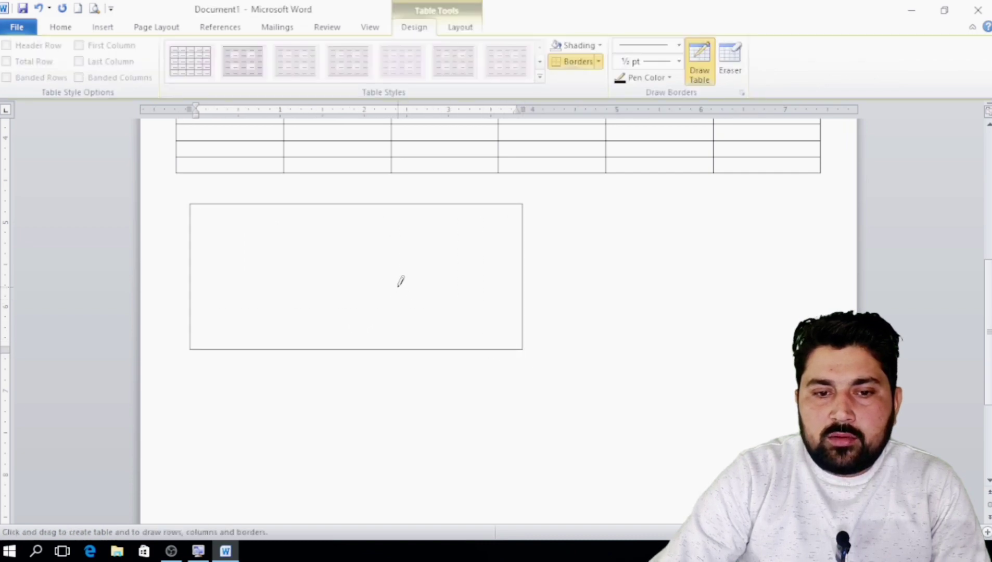
pyautogui.moveTo(282, 288); pyautogui.dragTo(282, 432)
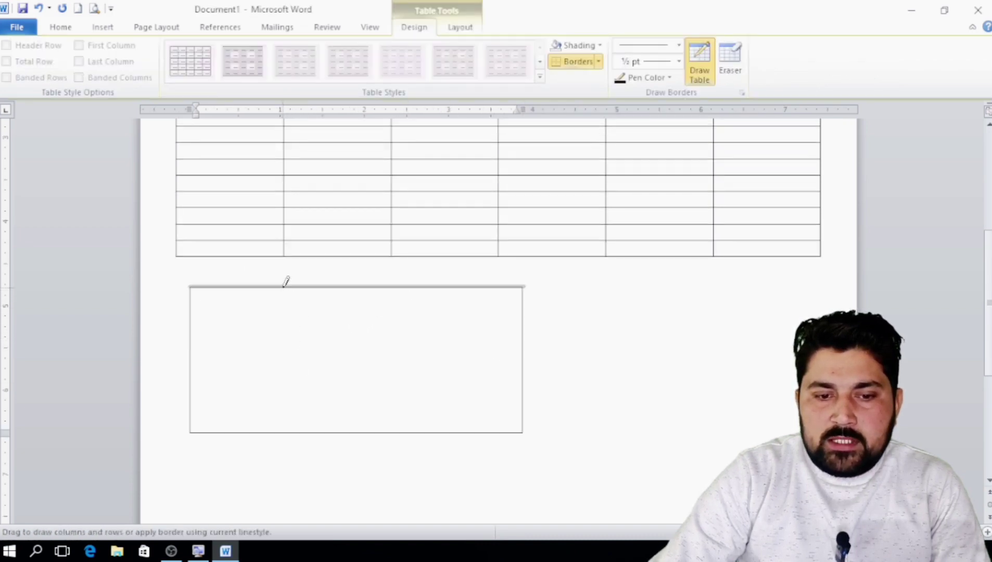
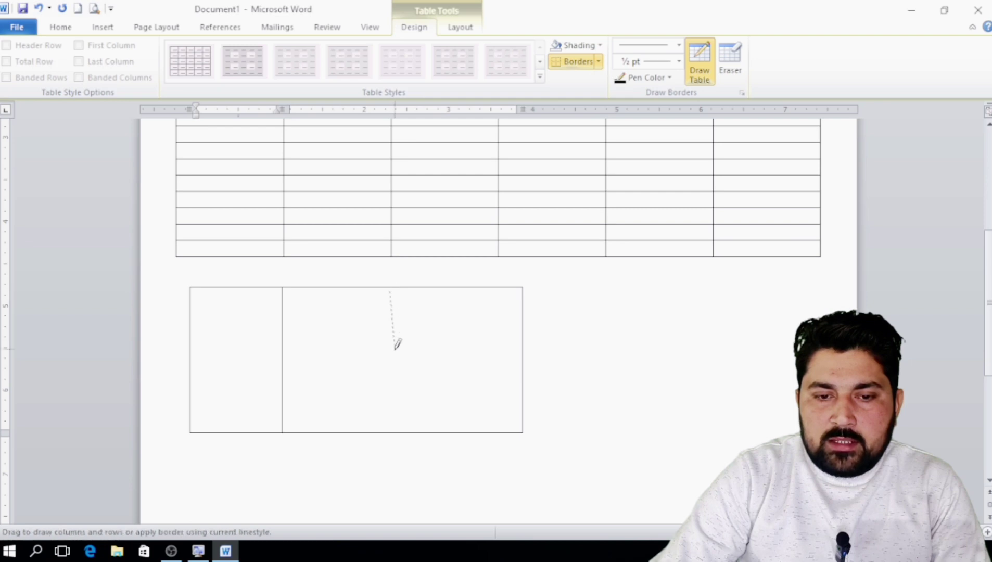
# Draw extra column and row lines inside the small table
pyautogui.moveTo(394, 404); pyautogui.dragTo(395, 406)
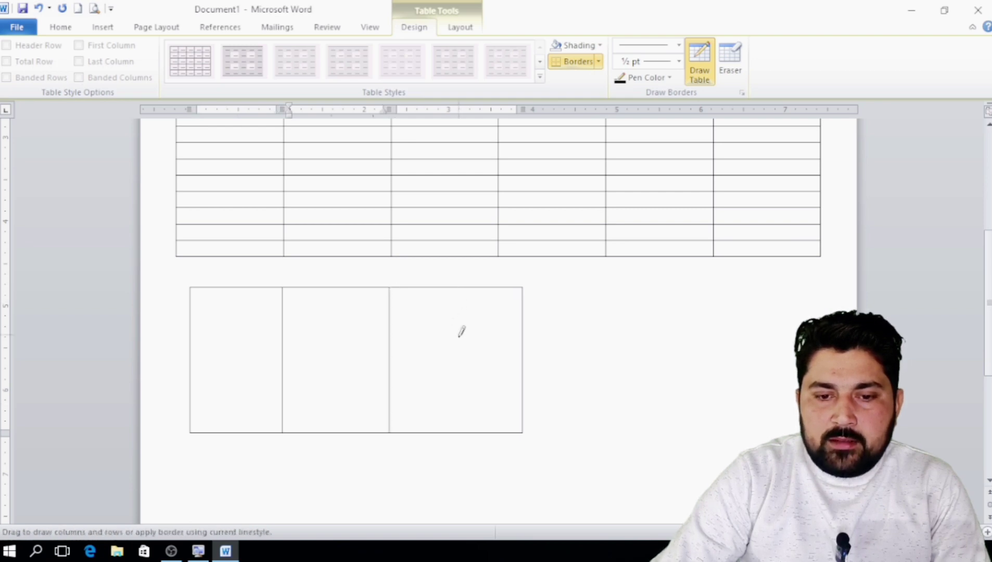
pyautogui.moveTo(457, 409); pyautogui.dragTo(457, 416)
pyautogui.moveTo(202, 315); pyautogui.dragTo(342, 314)
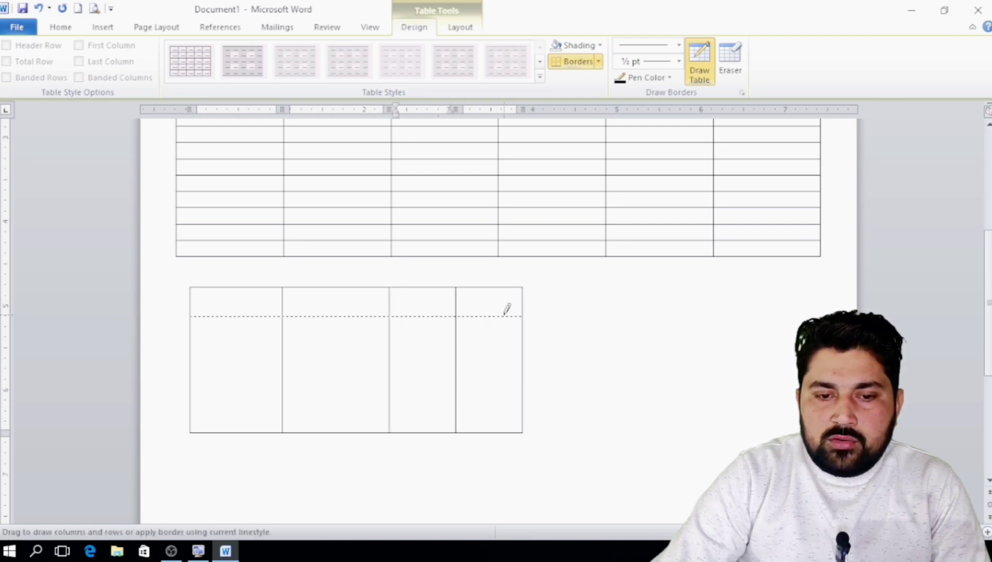
pyautogui.moveTo(503, 314); pyautogui.dragTo(504, 316)
pyautogui.moveTo(228, 358); pyautogui.dragTo(348, 358)
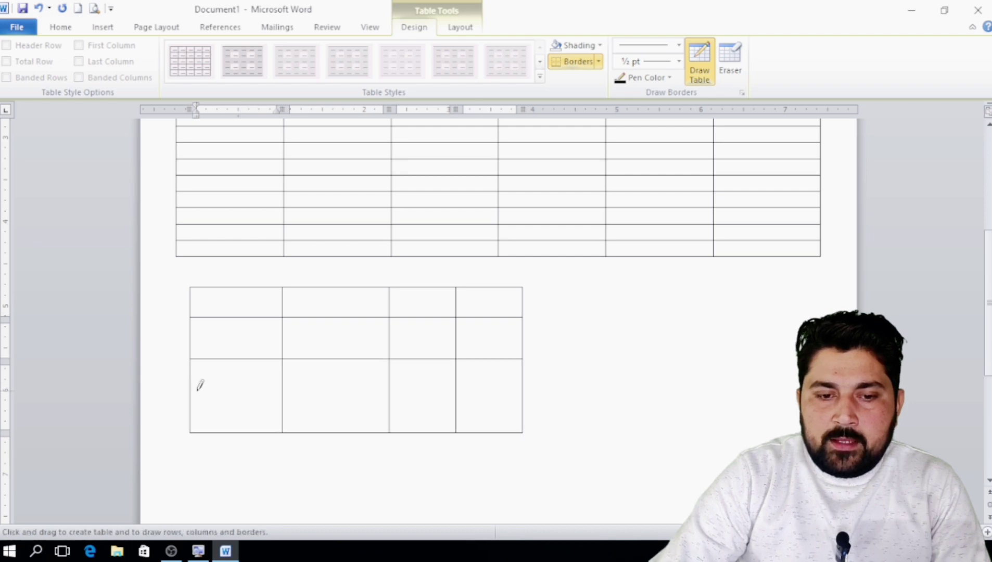
pyautogui.moveTo(198, 391); pyautogui.dragTo(450, 391)
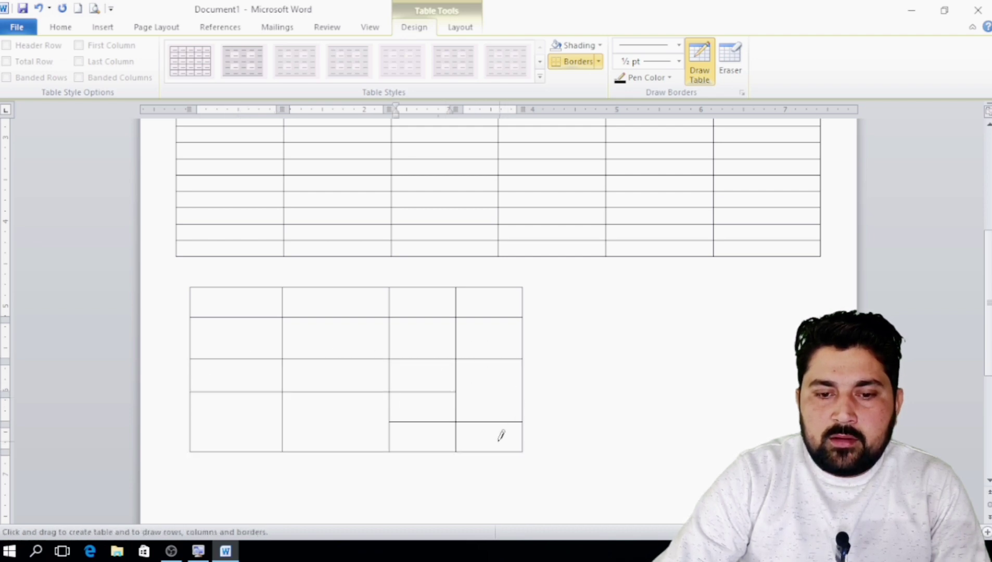
# Undo the last drawn row lines and select the entire document
pyautogui.hotkey('ctrl', 'z')
pyautogui.hotkey('ctrl', 'z')
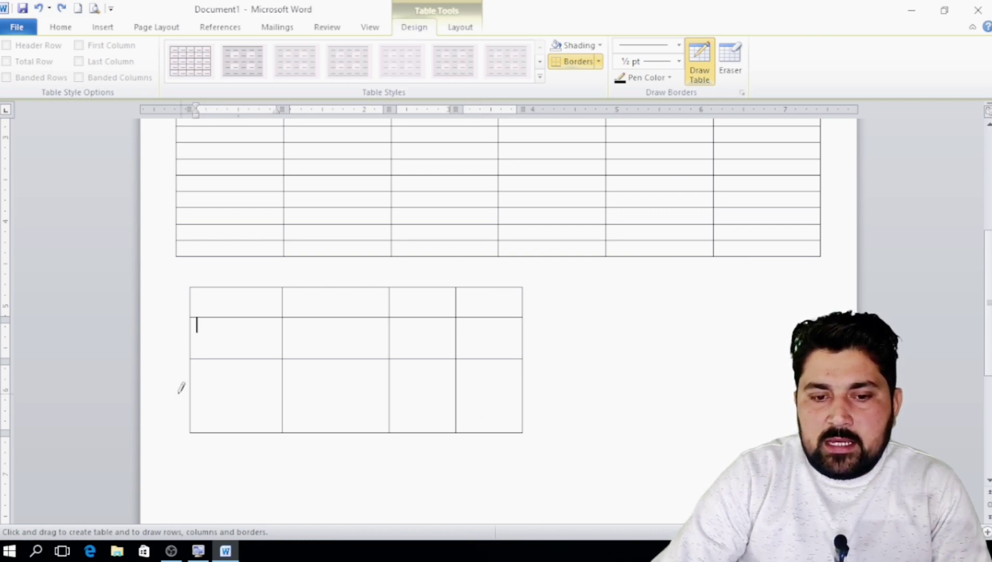
pyautogui.scroll(5, 338, 359)
pyautogui.scroll(4, 341, 359)
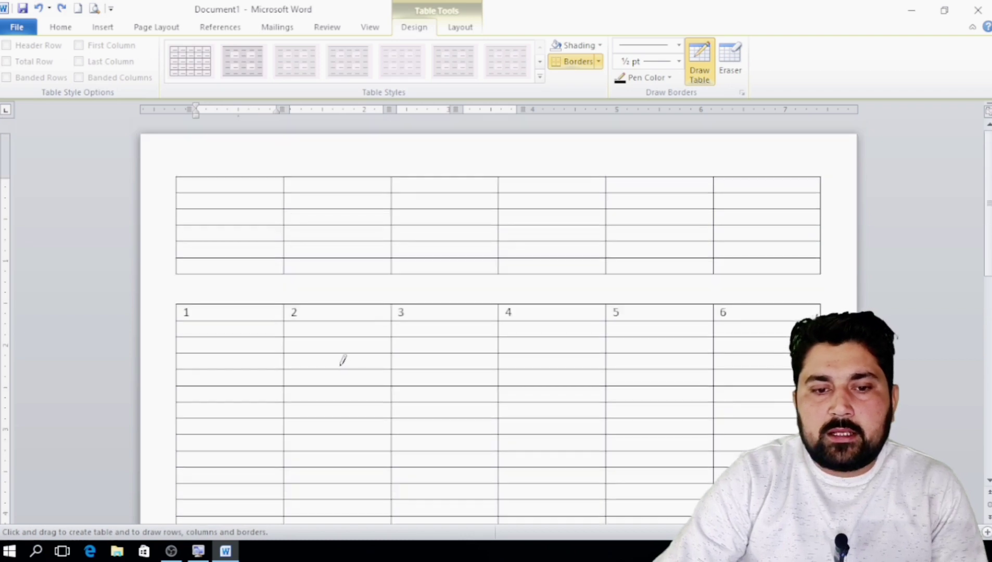
pyautogui.hotkey('ctrl', 'a')
# Delete both tables, then draw a new table outline near the page top with Draw Table
pyautogui.press('Delete')
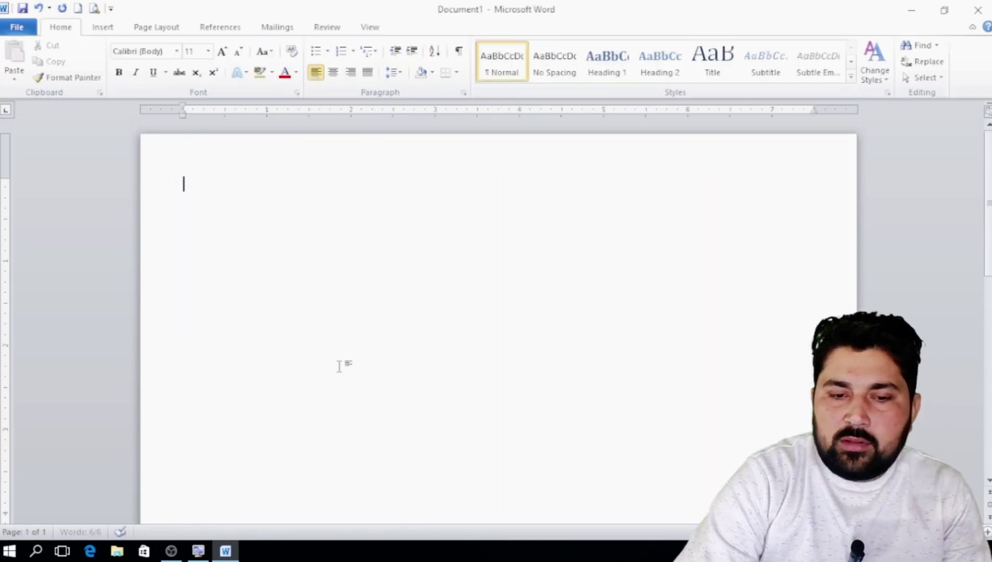
pyautogui.click(99, 29)
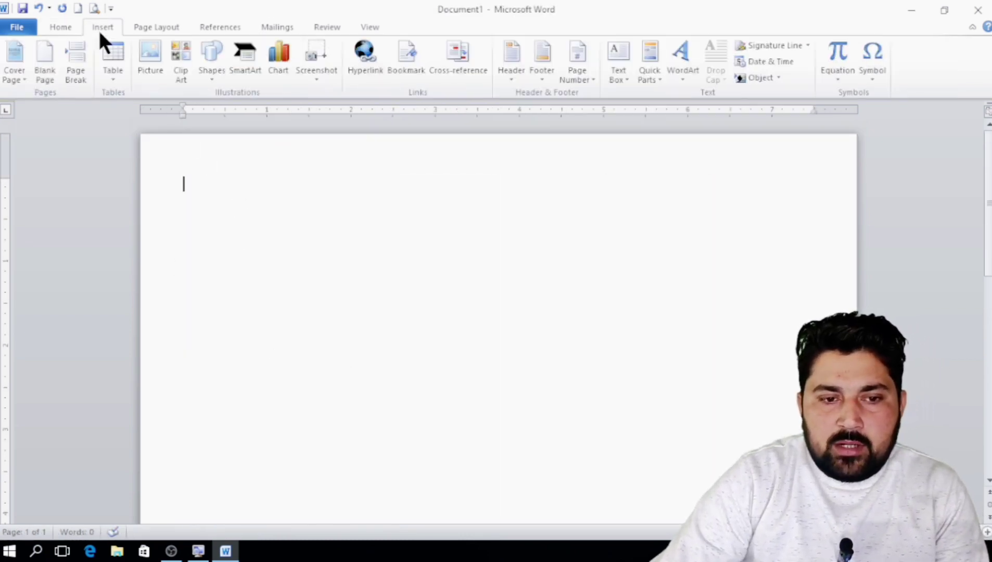
pyautogui.click(120, 87)
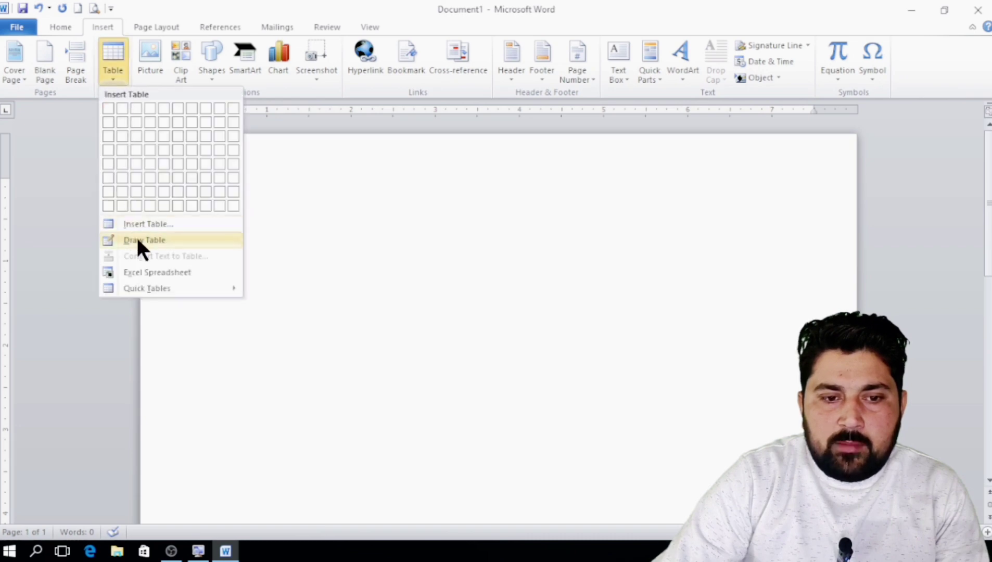
pyautogui.click(136, 236)
pyautogui.moveTo(188, 162); pyautogui.dragTo(575, 365)
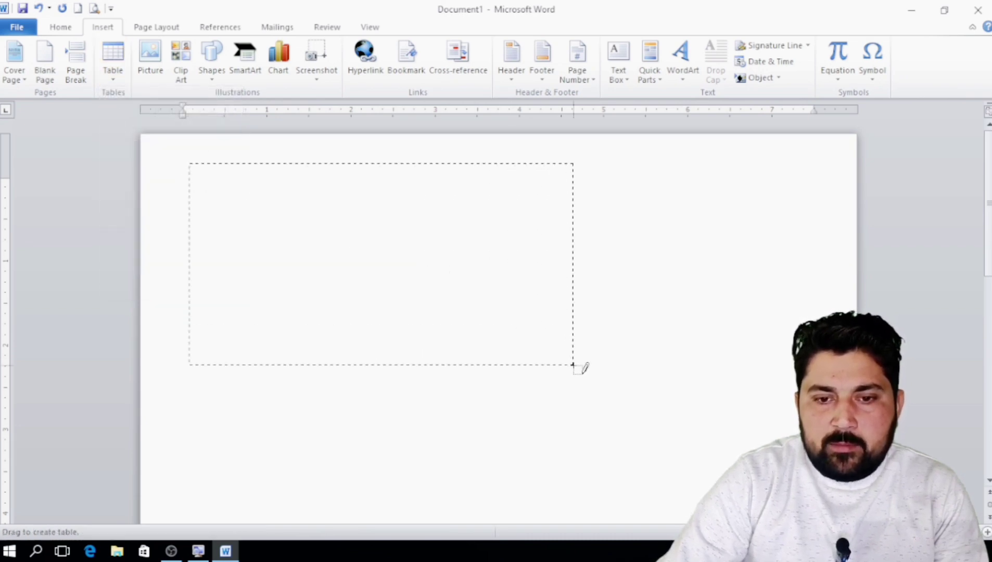
# Draw a top row line, two lower column lines, and three row lines across the columns
pyautogui.moveTo(193, 214); pyautogui.dragTo(532, 213)
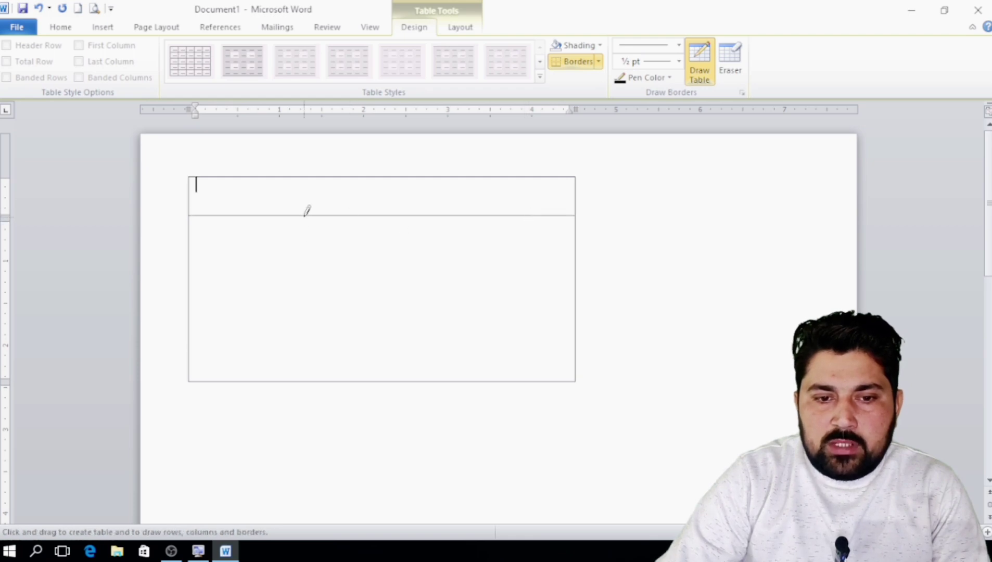
pyautogui.moveTo(311, 348); pyautogui.dragTo(311, 349)
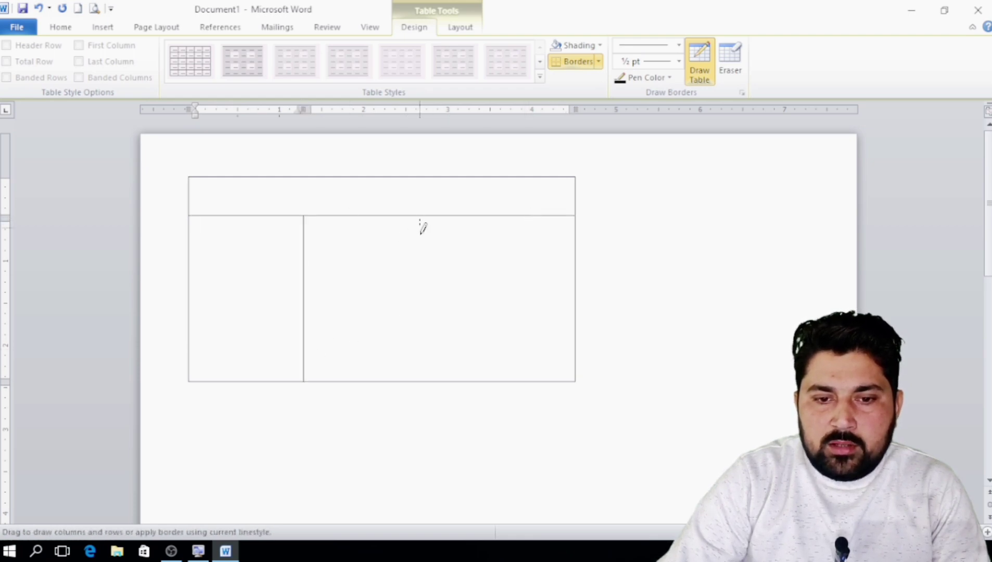
pyautogui.moveTo(428, 342); pyautogui.dragTo(427, 344)
pyautogui.moveTo(198, 249); pyautogui.dragTo(536, 248)
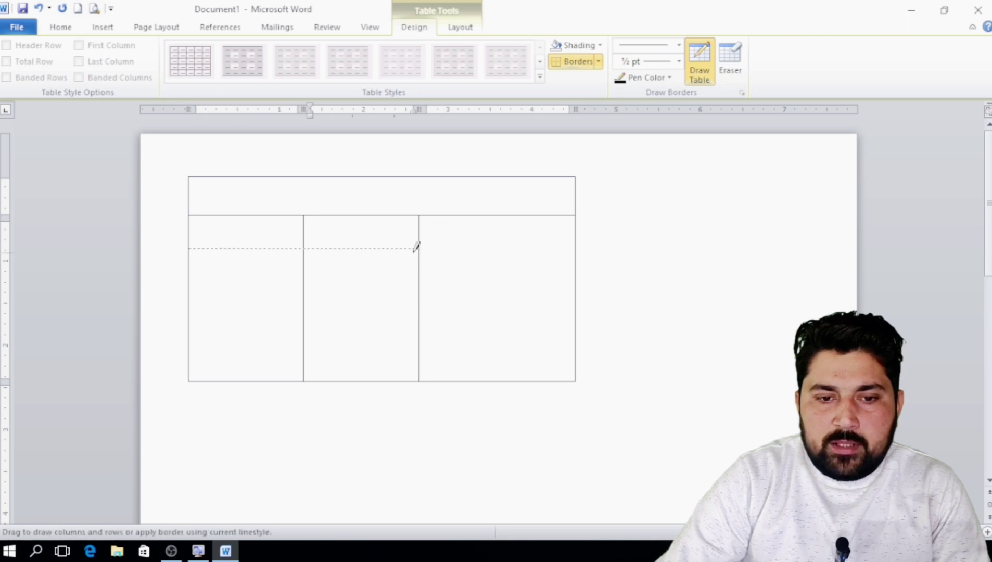
pyautogui.moveTo(196, 284); pyautogui.dragTo(377, 284)
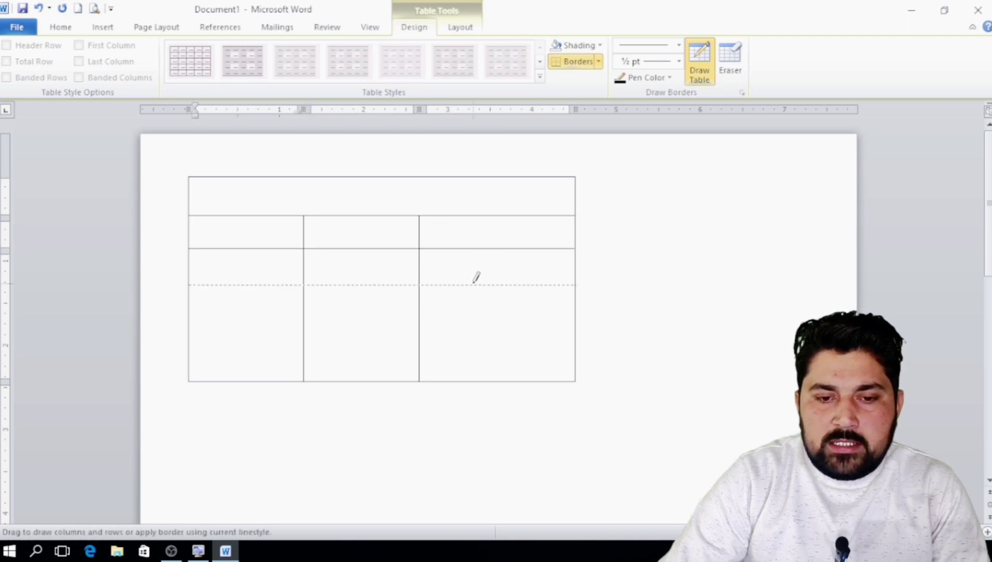
pyautogui.moveTo(474, 282); pyautogui.dragTo(520, 284)
pyautogui.moveTo(197, 321); pyautogui.dragTo(327, 321)
pyautogui.moveTo(491, 308); pyautogui.dragTo(490, 311)
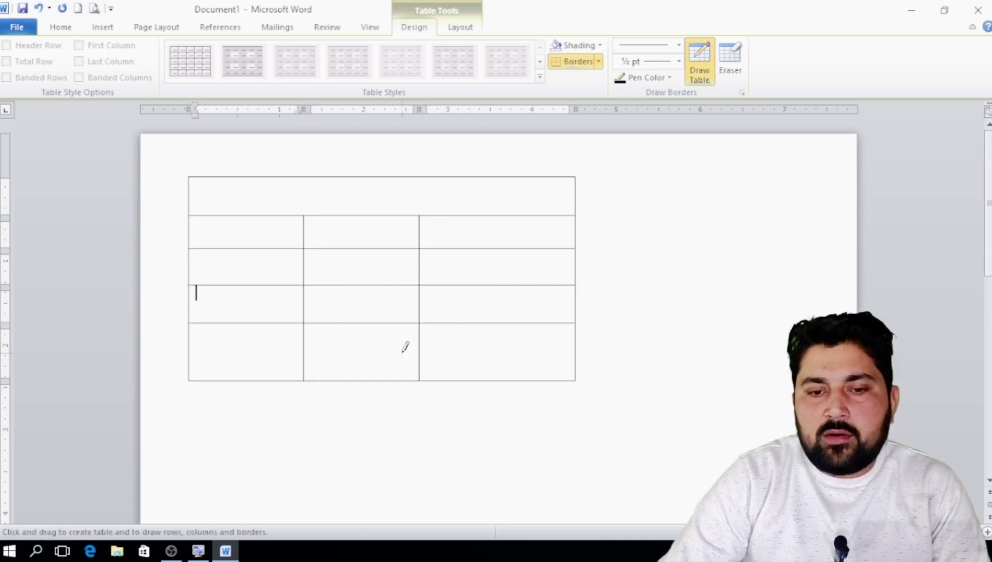
pyautogui.moveTo(247, 177); pyautogui.dragTo(250, 176)
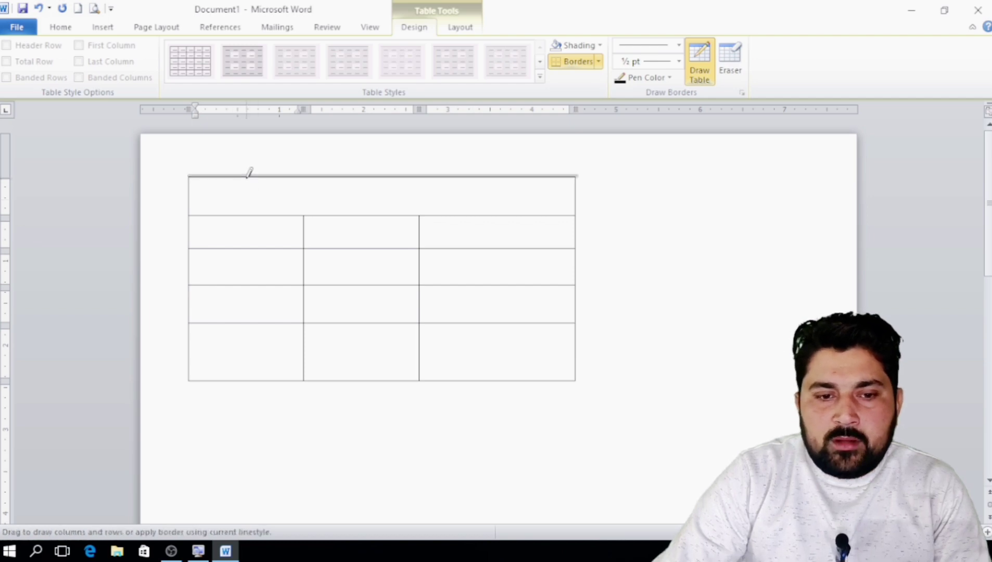
pyautogui.click(101, 29)
# Browse the Quick Tables gallery of ready-made tables, then close it
pyautogui.click(112, 68)
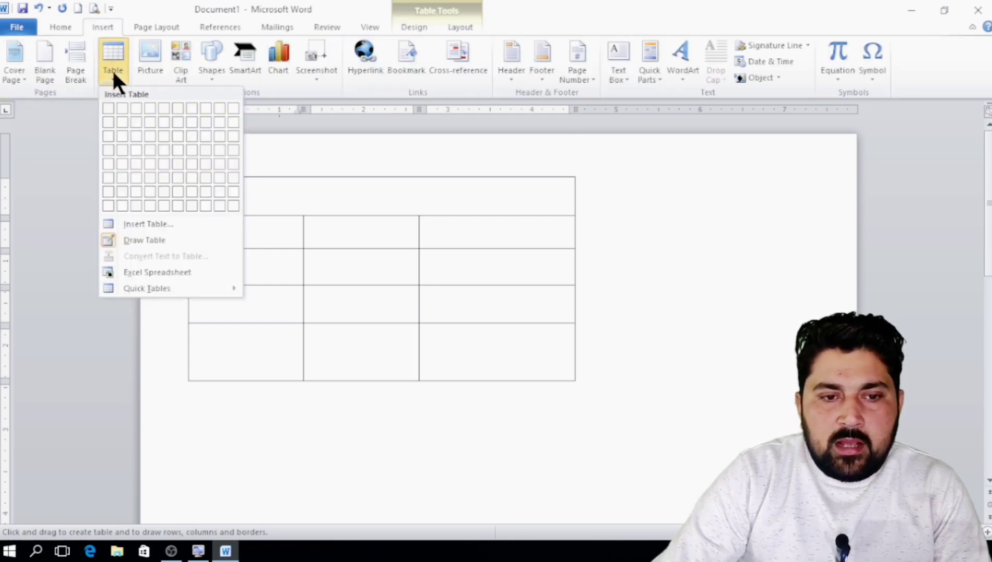
pyautogui.moveTo(147, 287)
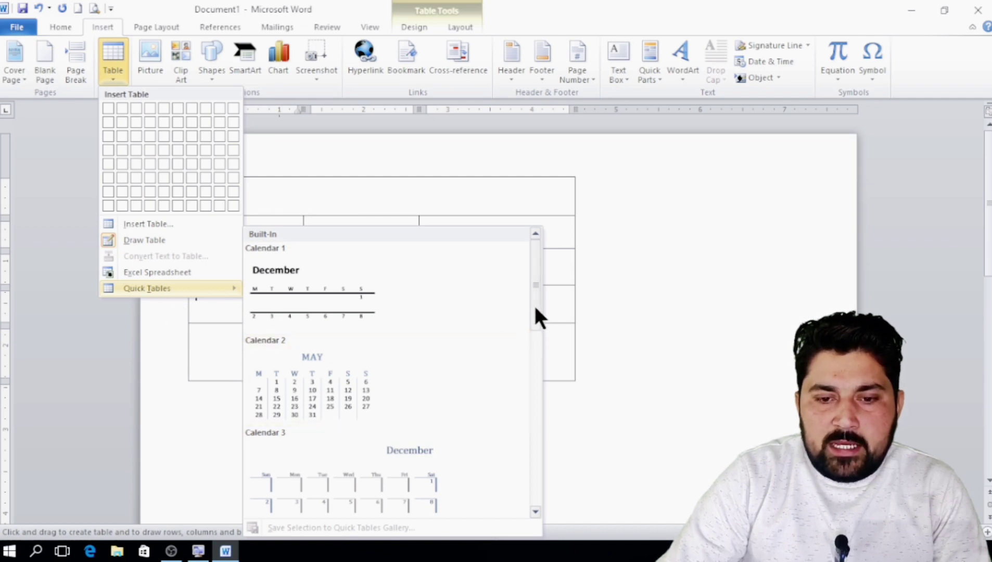
pyautogui.moveTo(534, 281); pyautogui.dragTo(534, 462)
pyautogui.moveTo(528, 401); pyautogui.dragTo(533, 296)
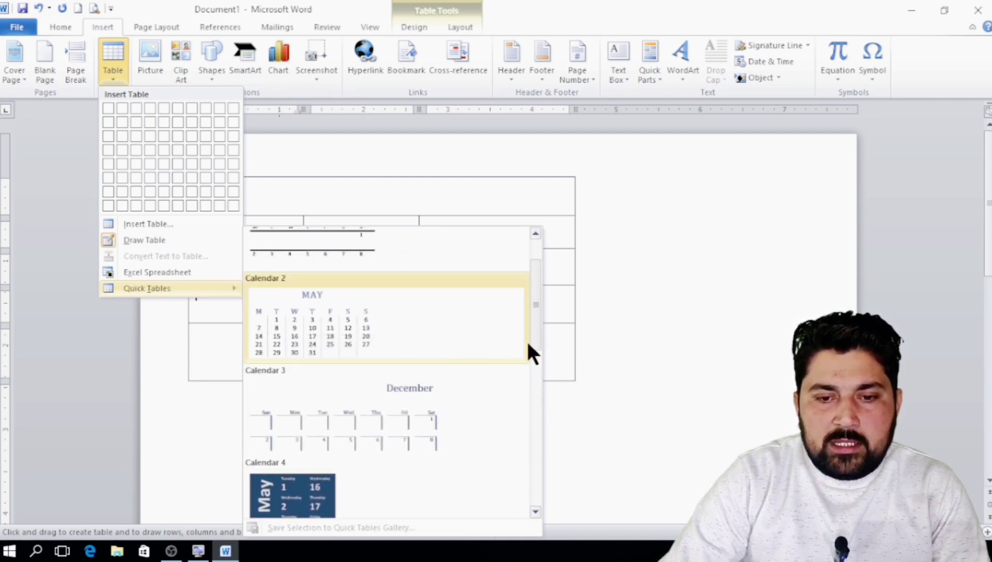
pyautogui.click(654, 283)
# Insert the Calendar 2 May quick table below the hand-drawn table
pyautogui.scroll(-3, 292, 359)
pyautogui.click(221, 318)
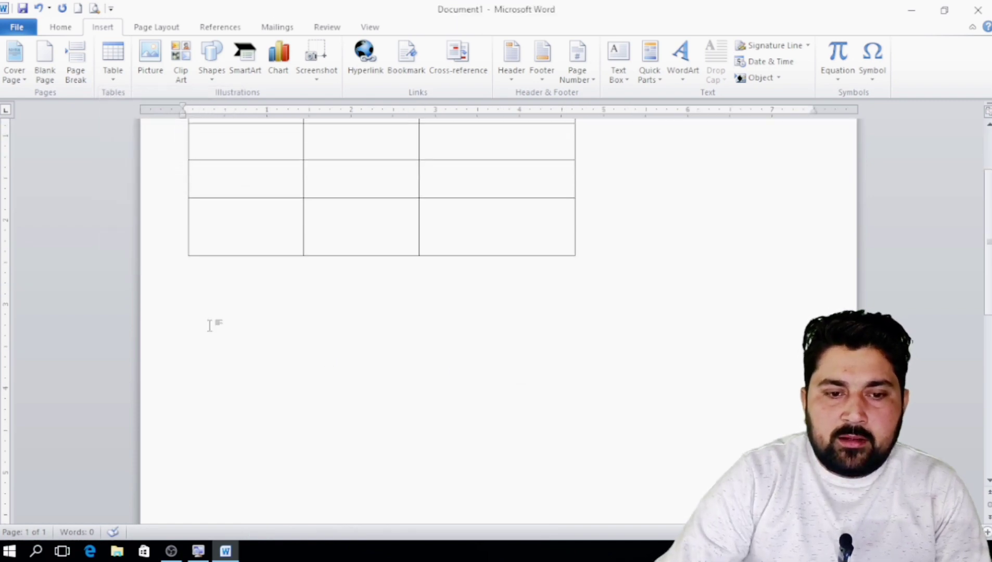
pyautogui.scroll(-2, 210, 312)
pyautogui.click(107, 74)
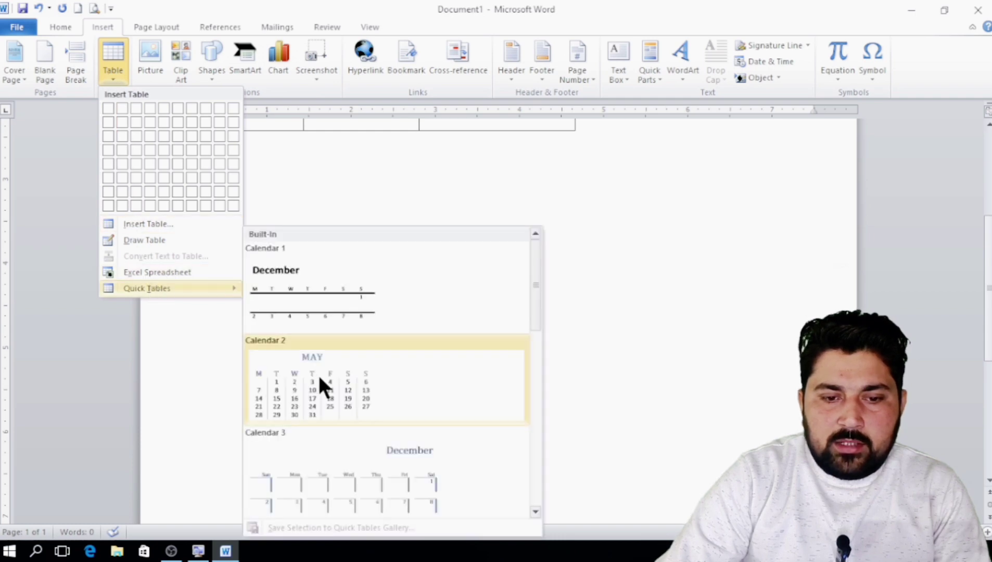
pyautogui.click(319, 377)
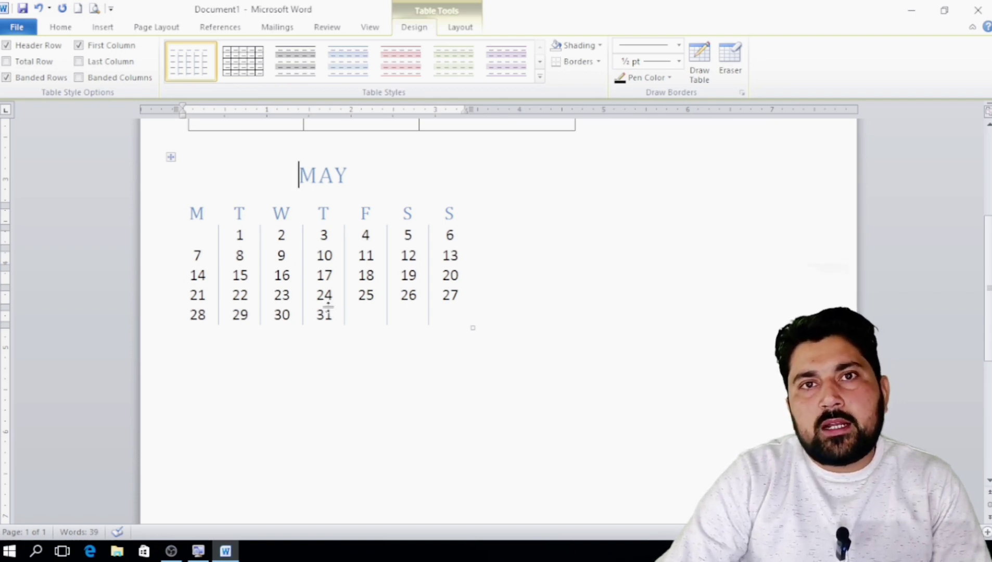
pyautogui.scroll(5, 327, 307)
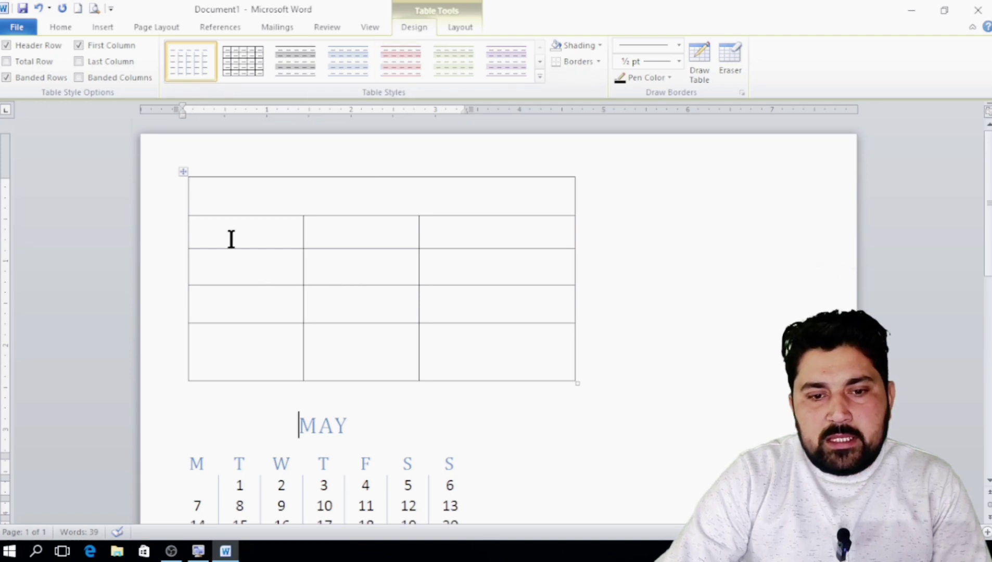
pyautogui.click(278, 234)
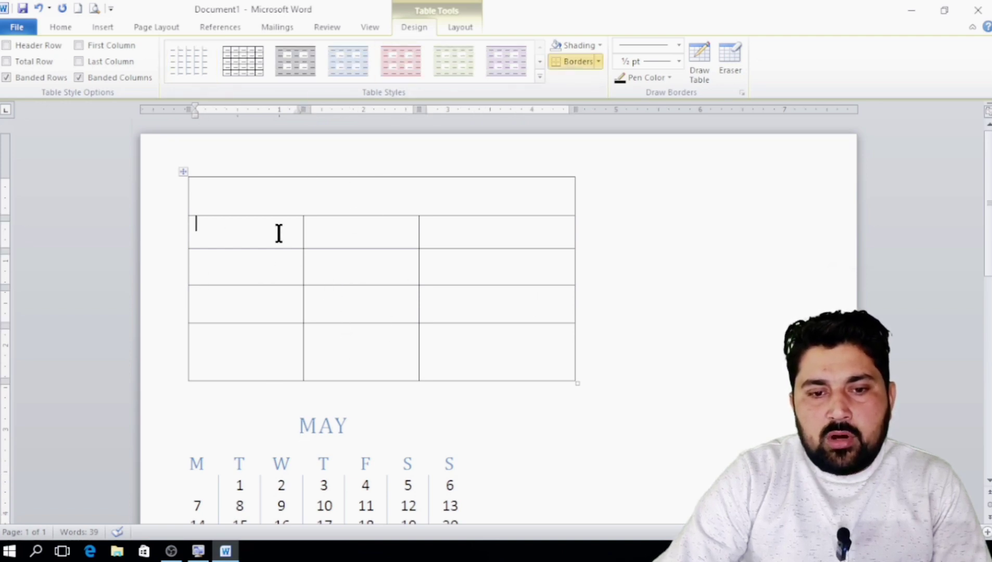
pyautogui.click(459, 26)
pyautogui.click(424, 27)
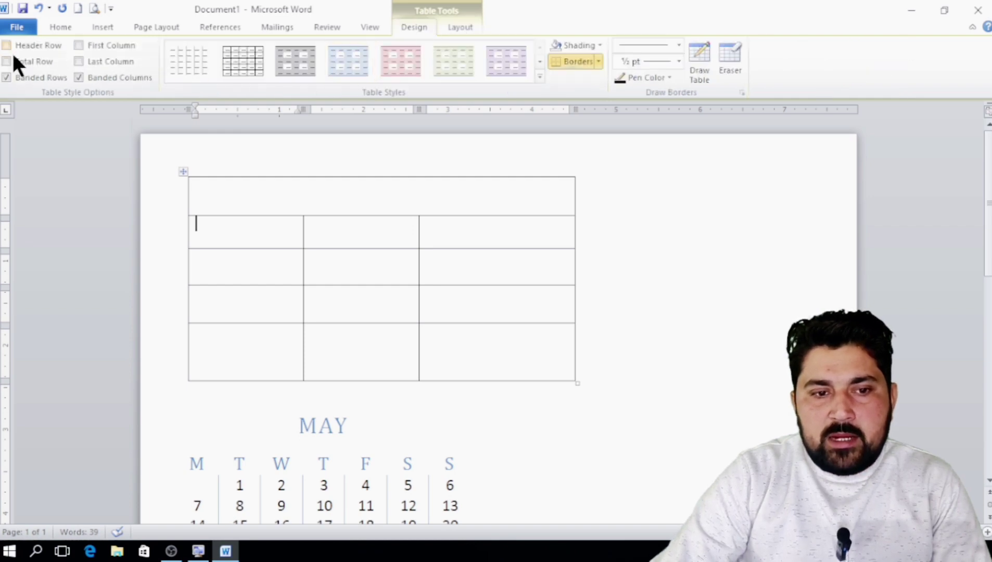
pyautogui.click(539, 77)
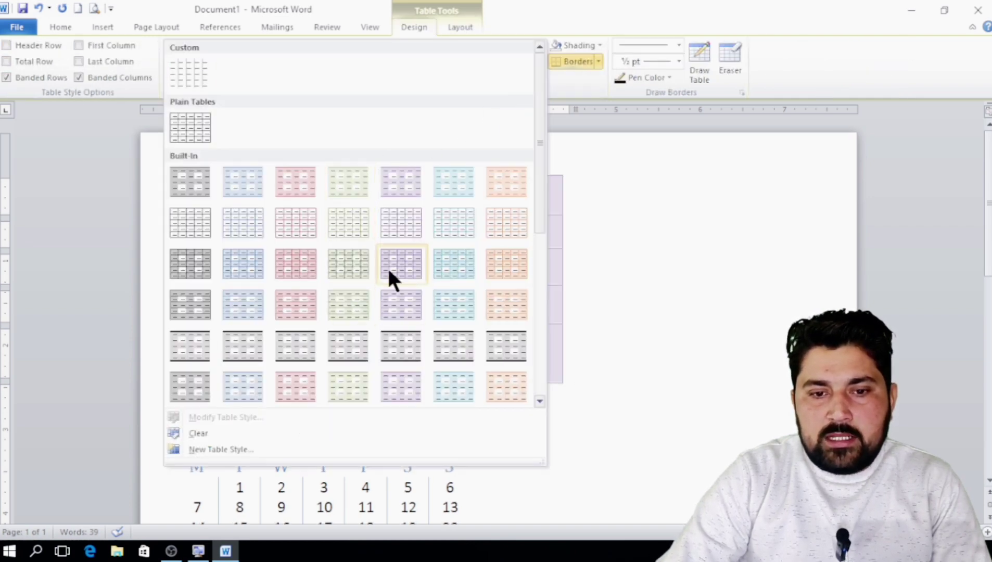
pyautogui.click(663, 218)
pyautogui.click(599, 45)
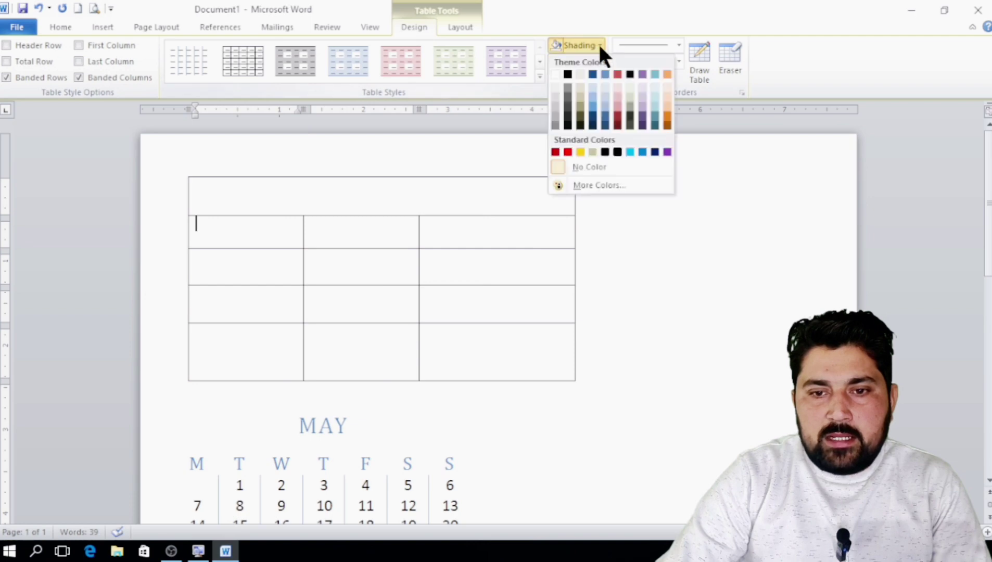
pyautogui.click(720, 228)
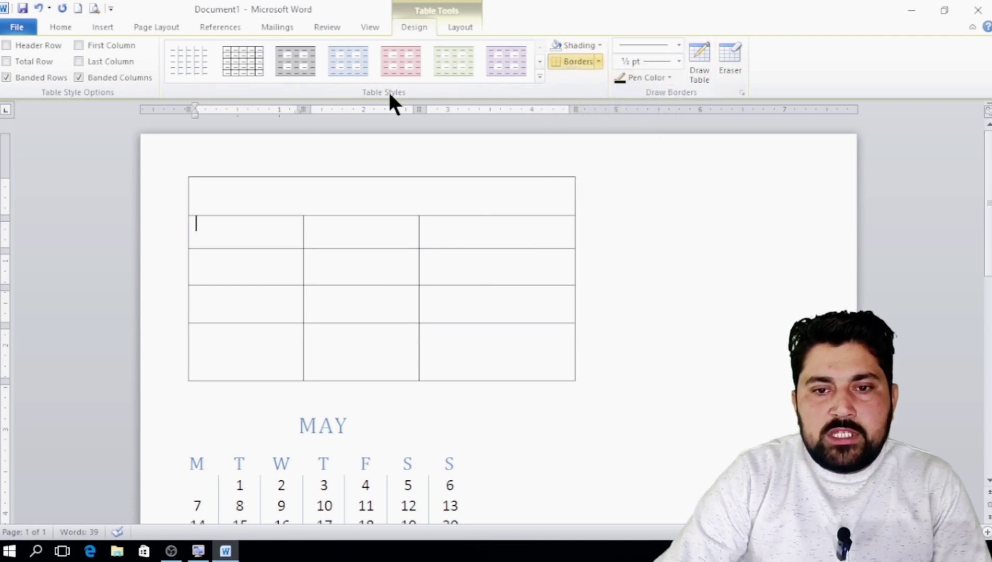